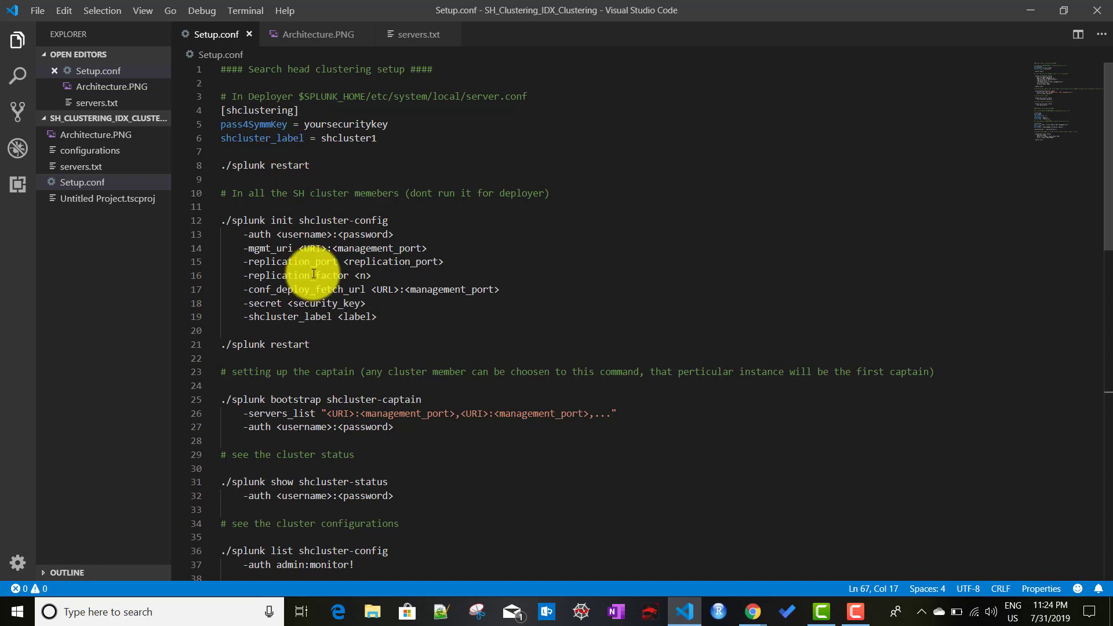
# Step: Scroll through the search head clustering steps in Setup.conf
pyautogui.scroll(-2, 341, 270)
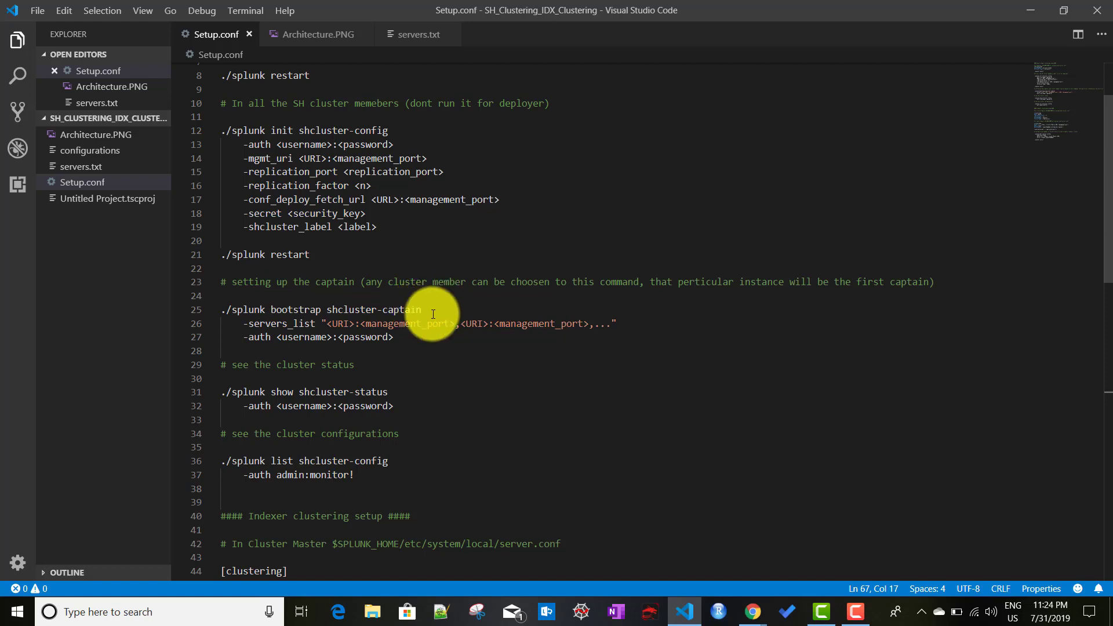
pyautogui.scroll(-2, 438, 360)
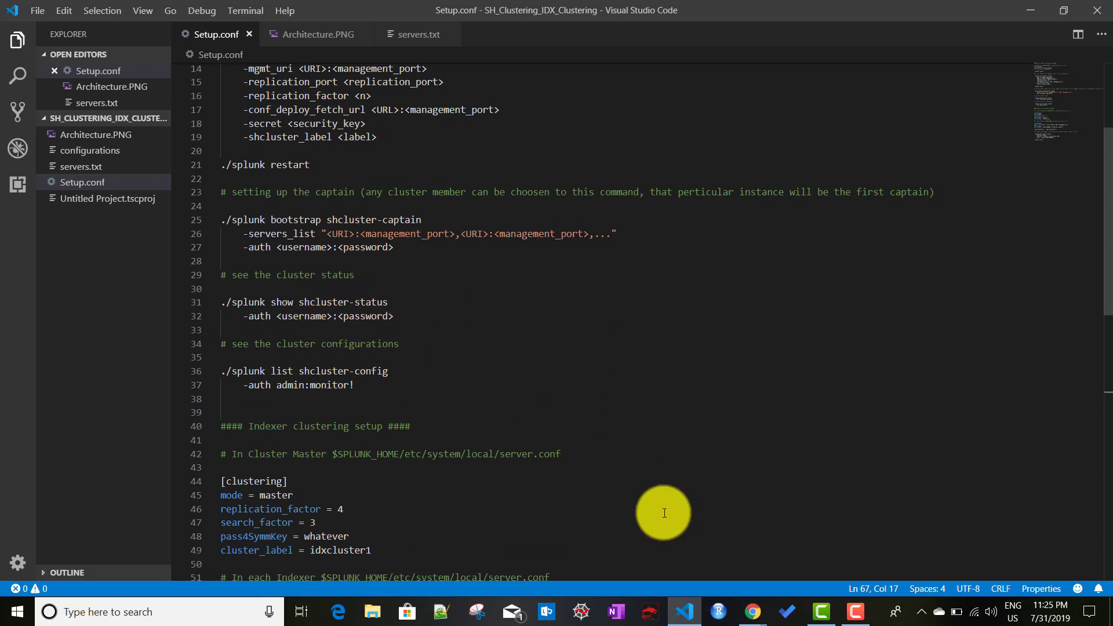
# Step: Bring up the search-head-1 SSH terminal from the Compute Engine console
pyautogui.moveTo(748, 619)
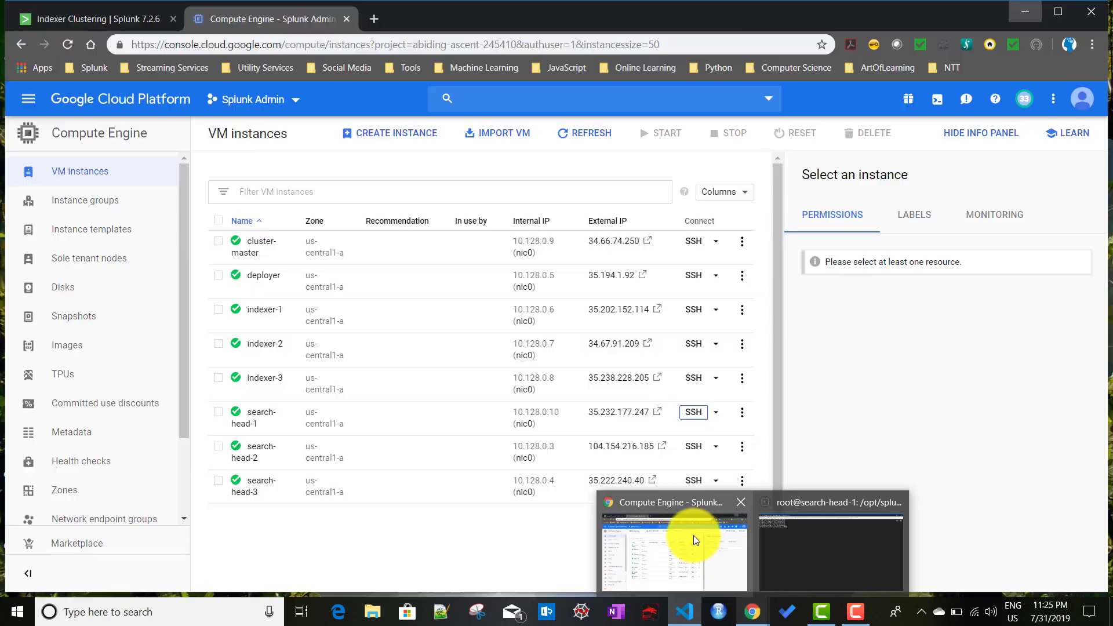
pyautogui.click(693, 534)
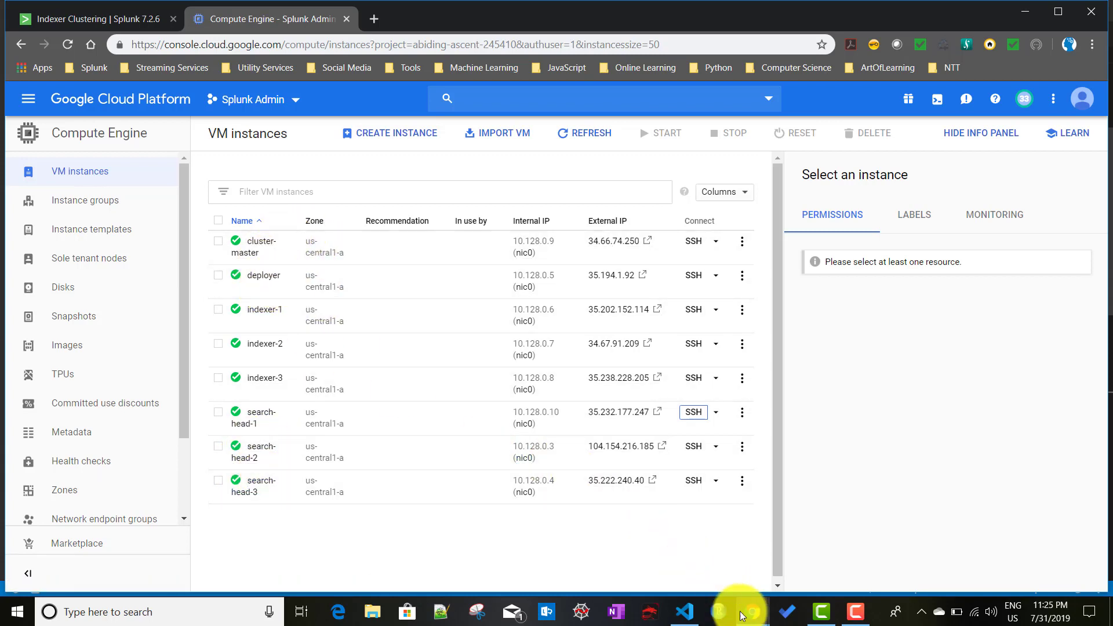
pyautogui.moveTo(752, 615)
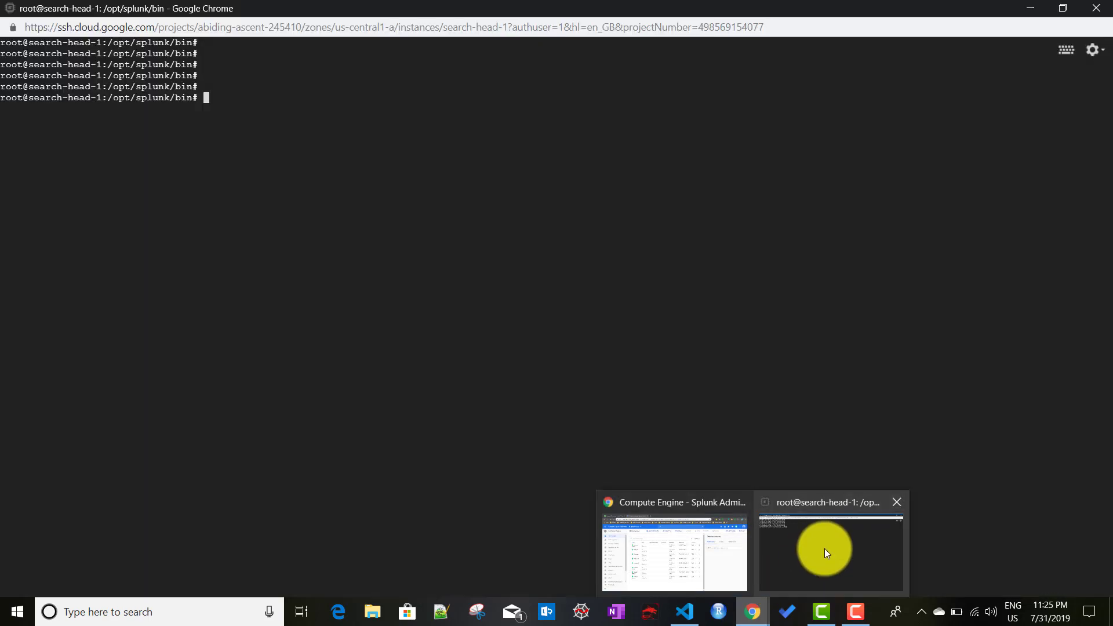
pyautogui.click(824, 549)
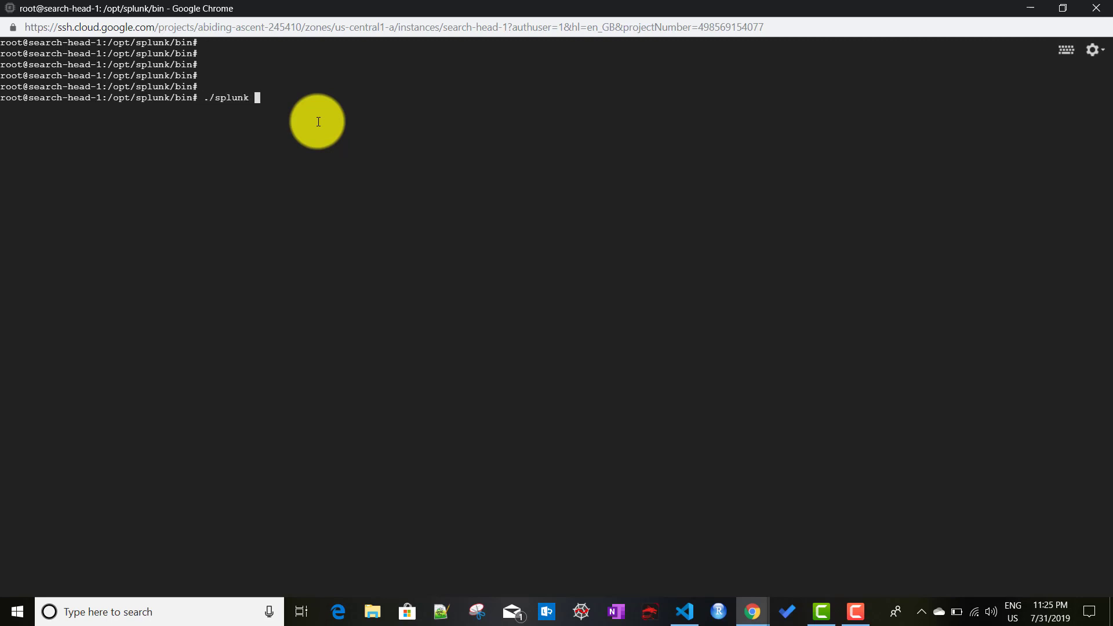
pyautogui.click(685, 611)
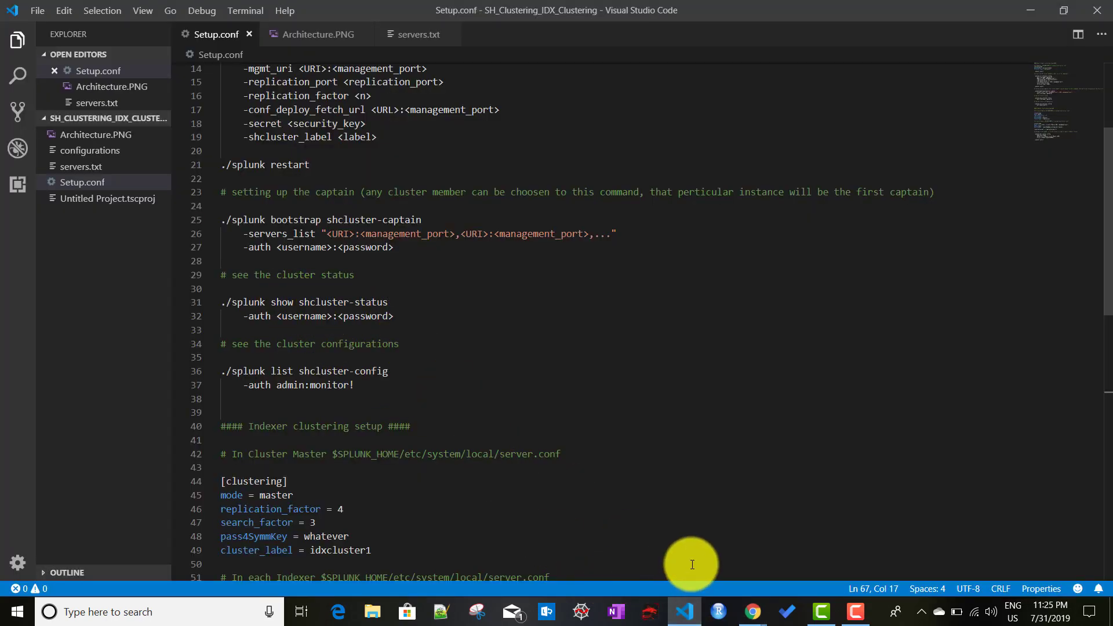
pyautogui.click(687, 610)
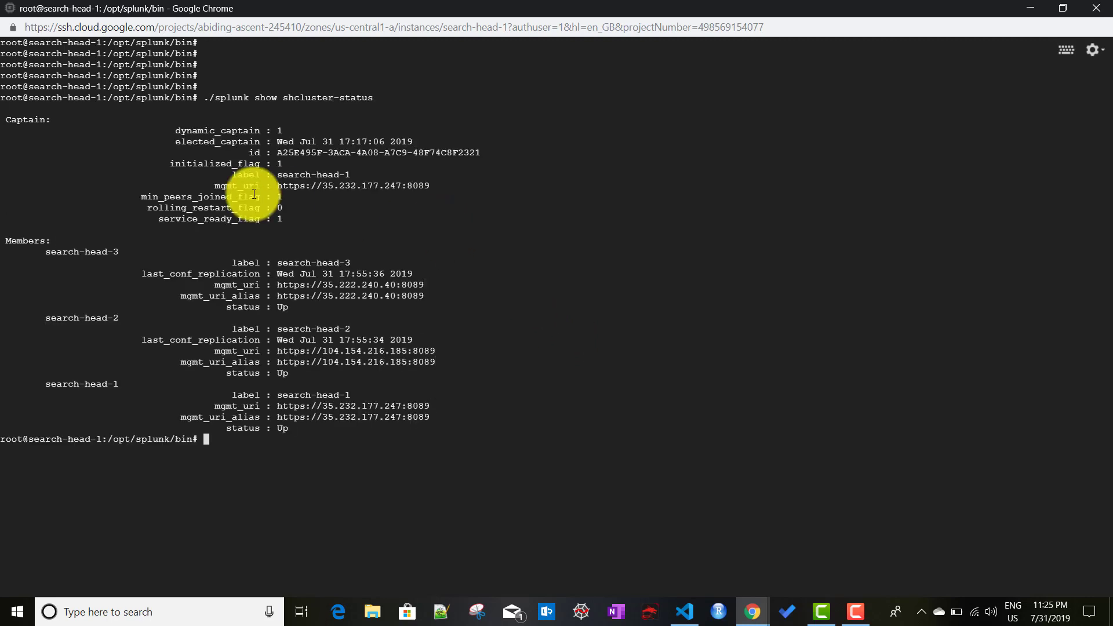
# Step: Select the shcluster-status captain details and member list, confirming three members Up, then return to Setup.conf
pyautogui.moveTo(314, 224); pyautogui.dragTo(120, 128)
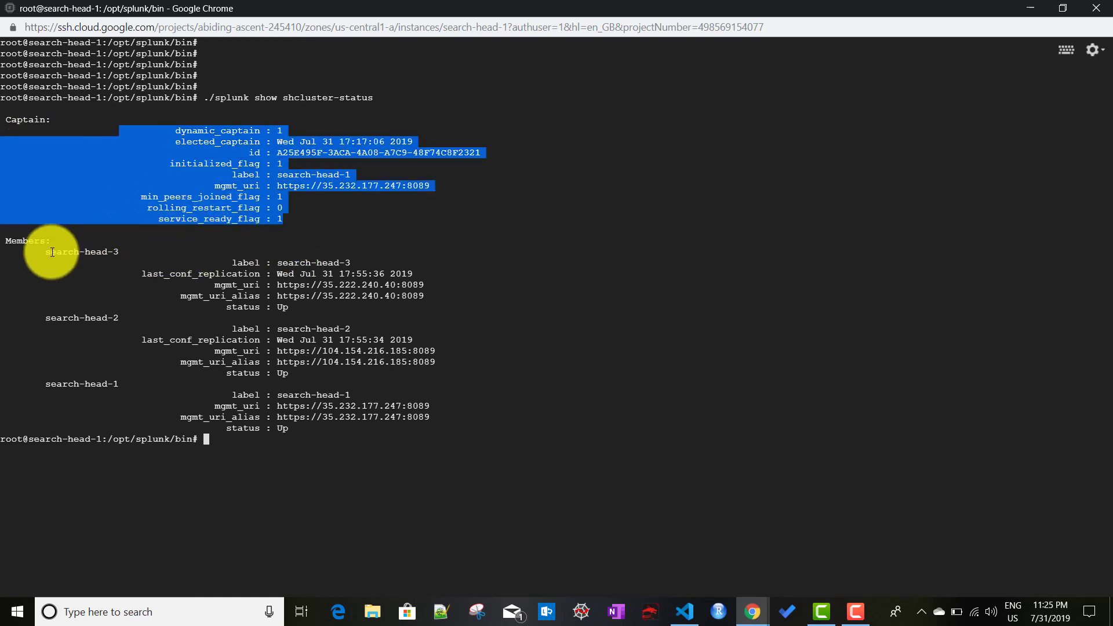
pyautogui.moveTo(39, 250); pyautogui.dragTo(435, 415)
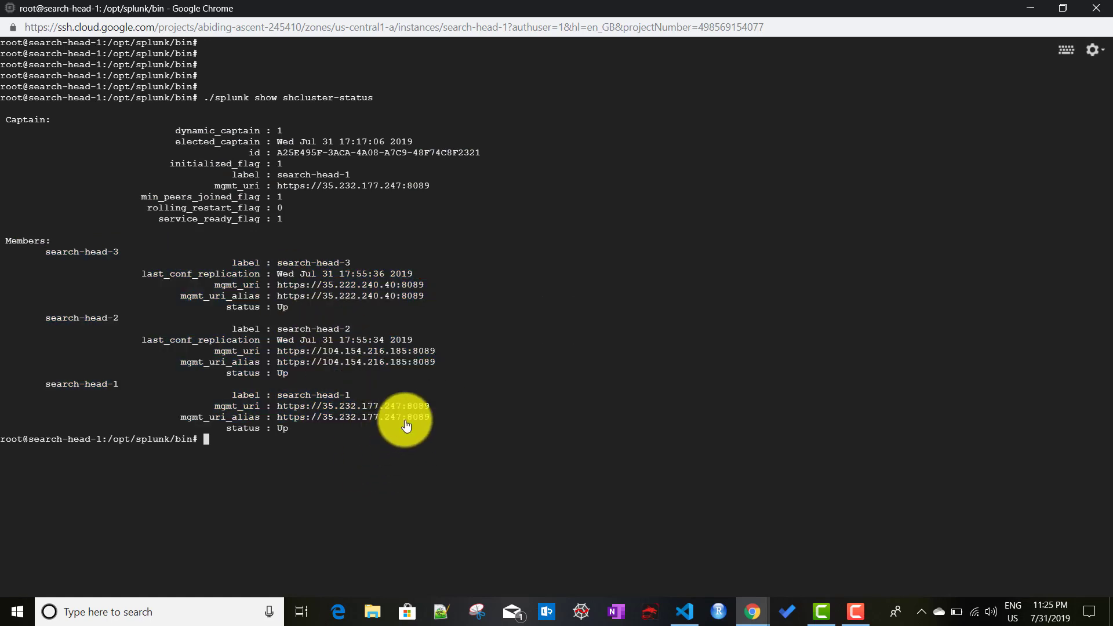
pyautogui.click(690, 619)
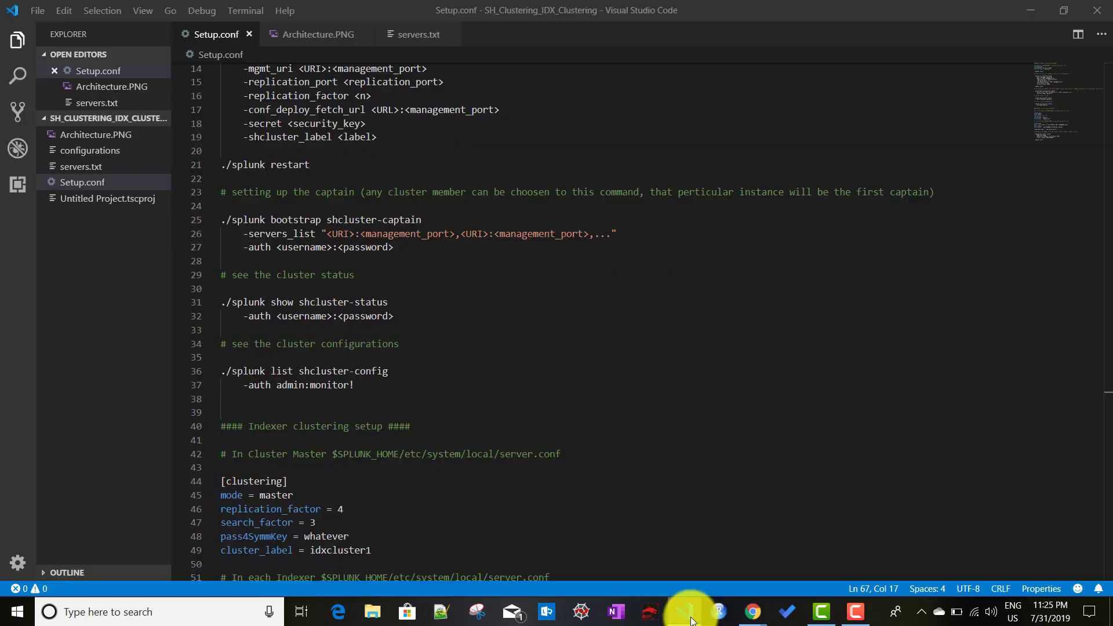
# Step: Scroll to the Indexer clustering setup section and highlight 'clustering' and the mode setting
pyautogui.scroll(-3, 566, 371)
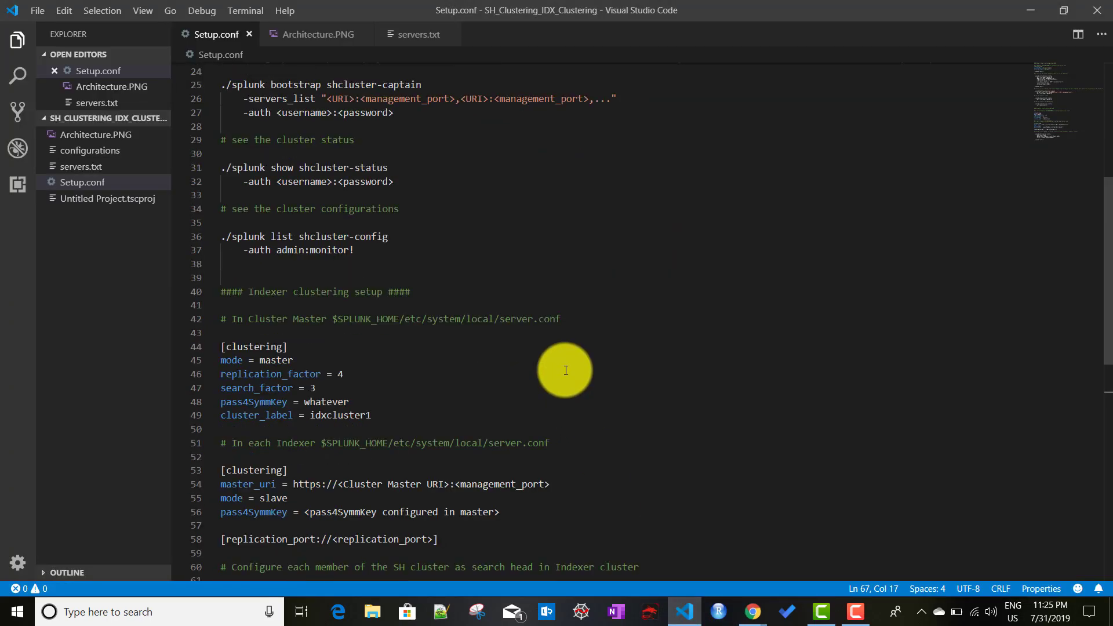
pyautogui.scroll(-2, 566, 370)
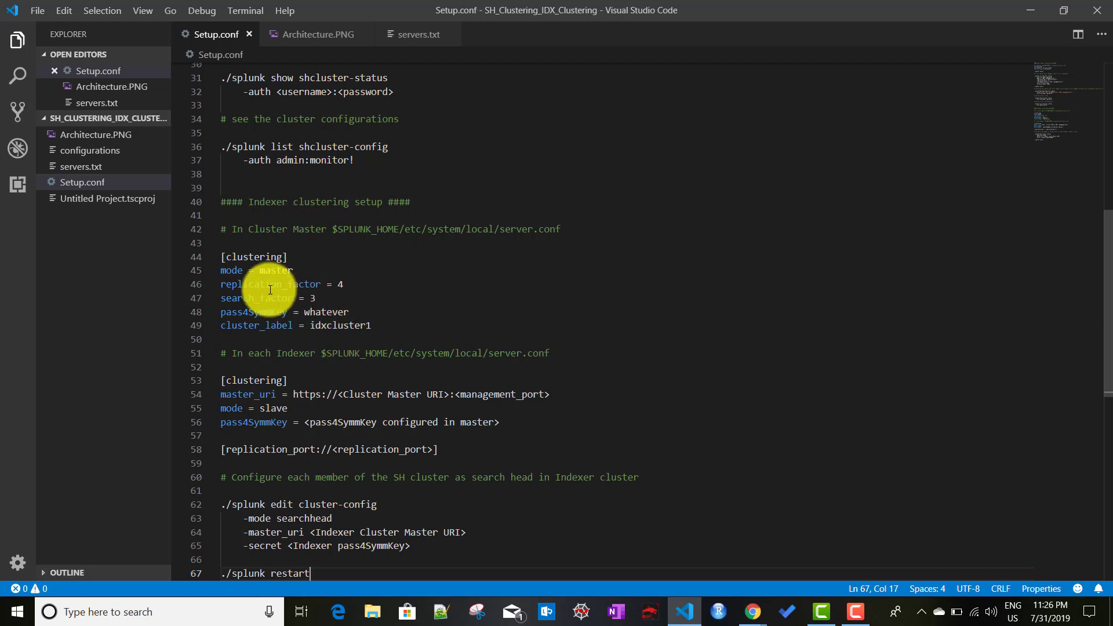
pyautogui.doubleClick(255, 256)
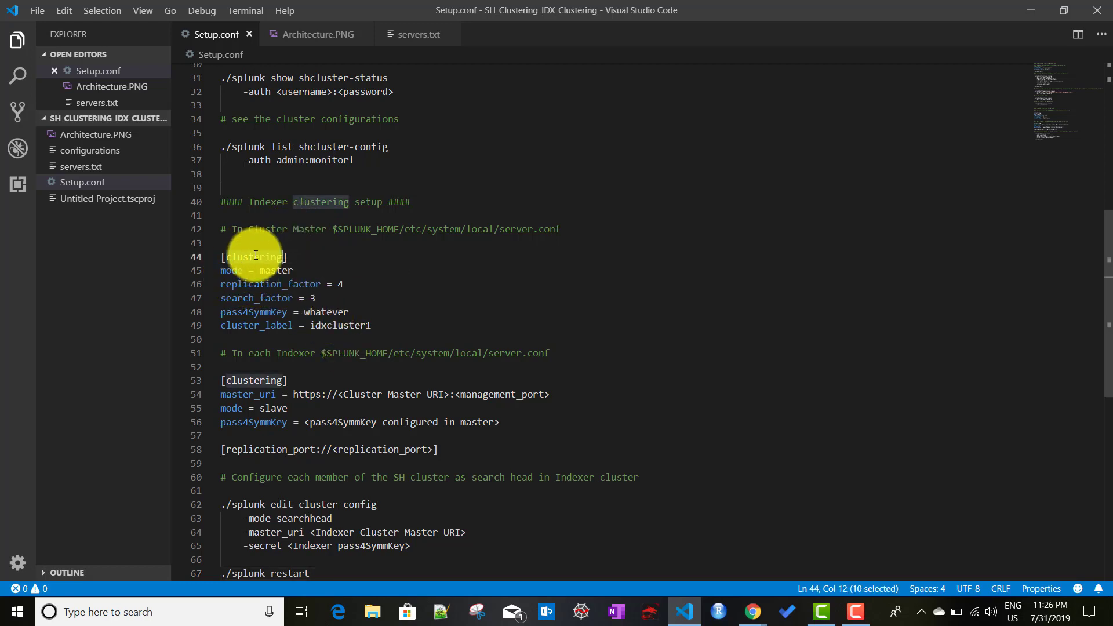
pyautogui.doubleClick(231, 271)
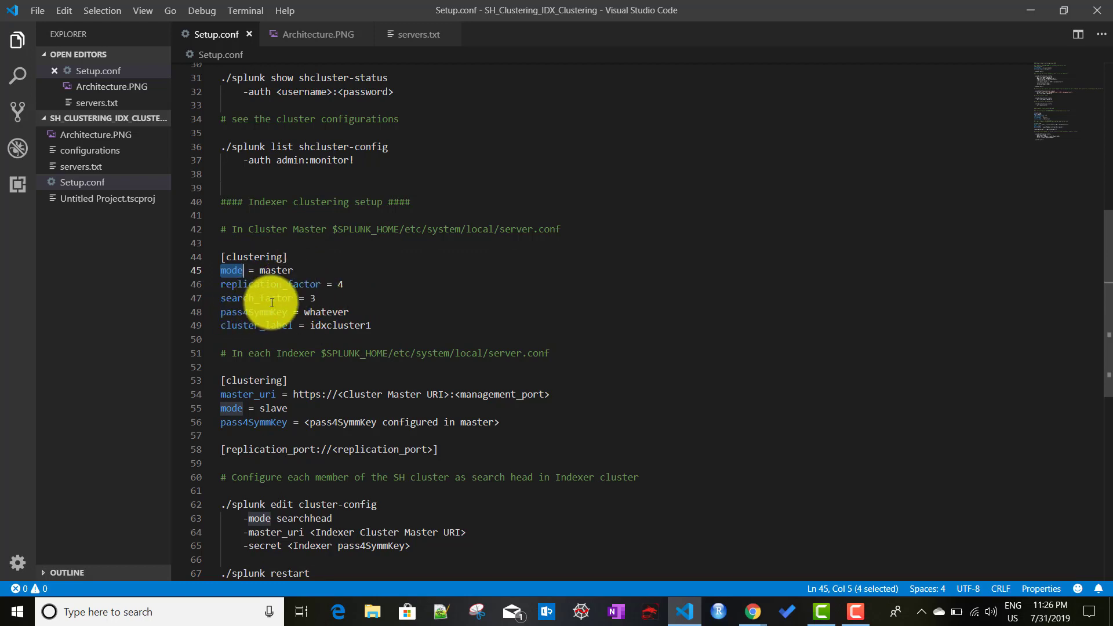
pyautogui.click(400, 326)
# Step: Scroll back over the indexer section, then view the Architecture.PNG diagram
pyautogui.scroll(7, 399, 325)
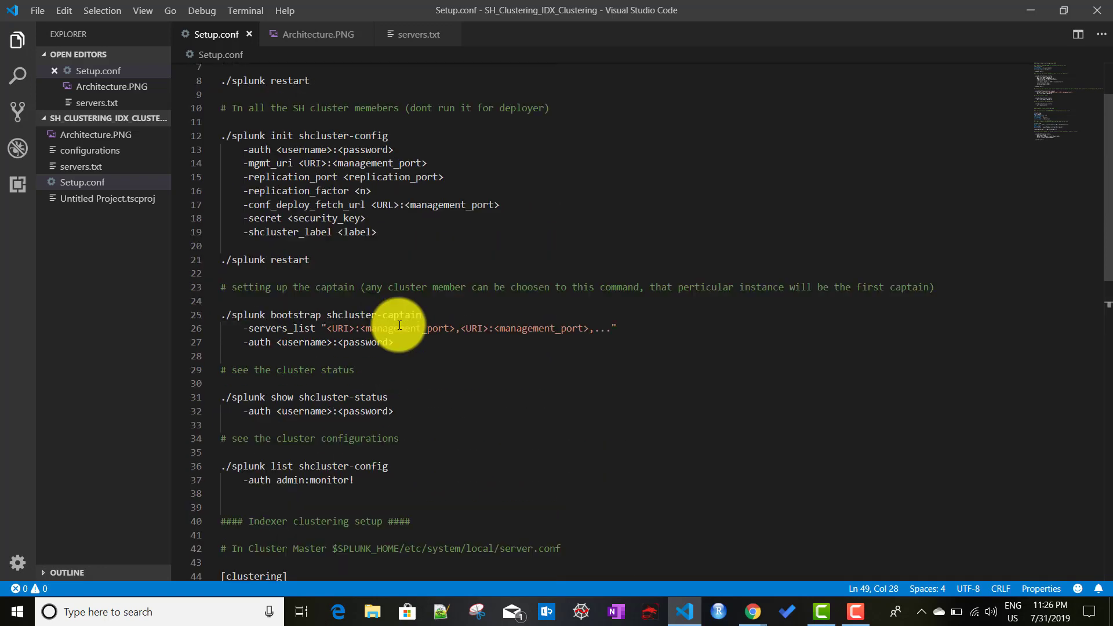
pyautogui.scroll(2, 286, 126)
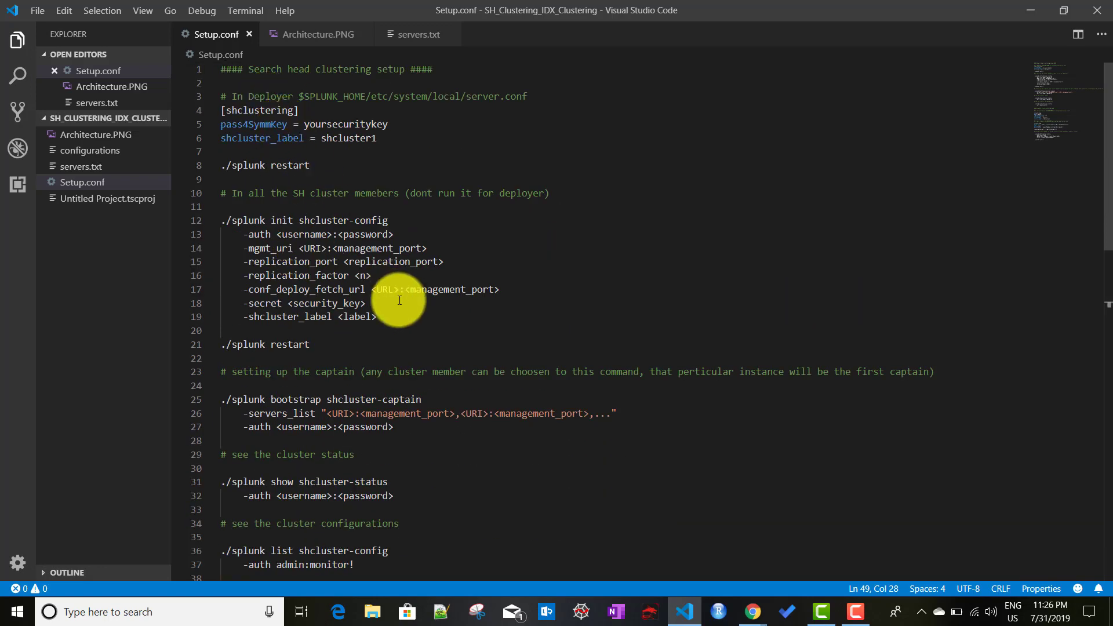
pyautogui.scroll(-10, 406, 304)
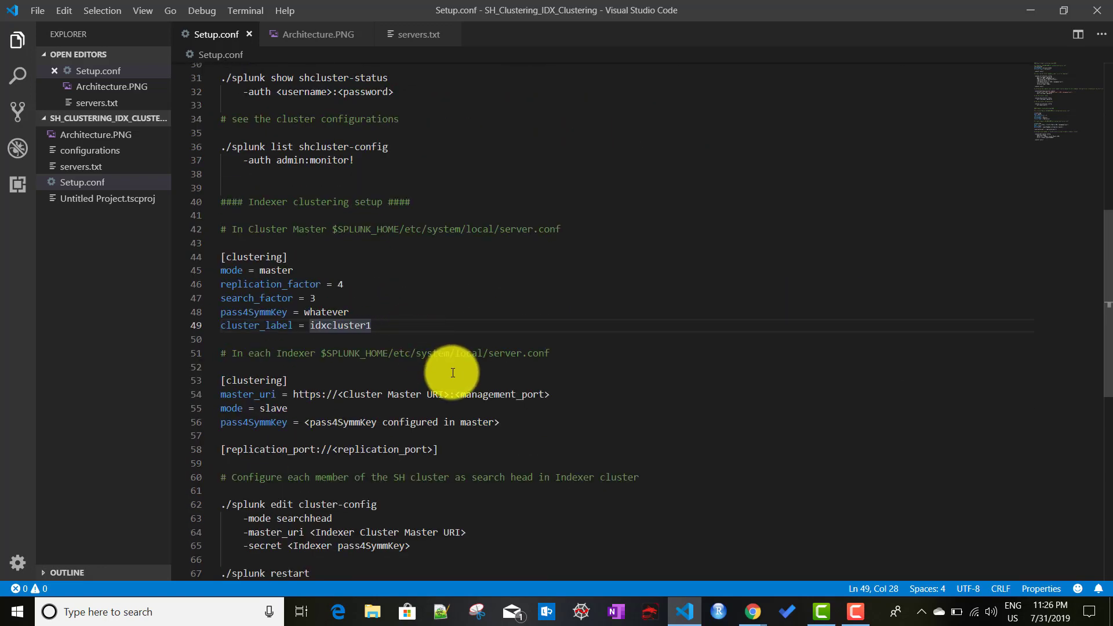
pyautogui.scroll(-1, 450, 368)
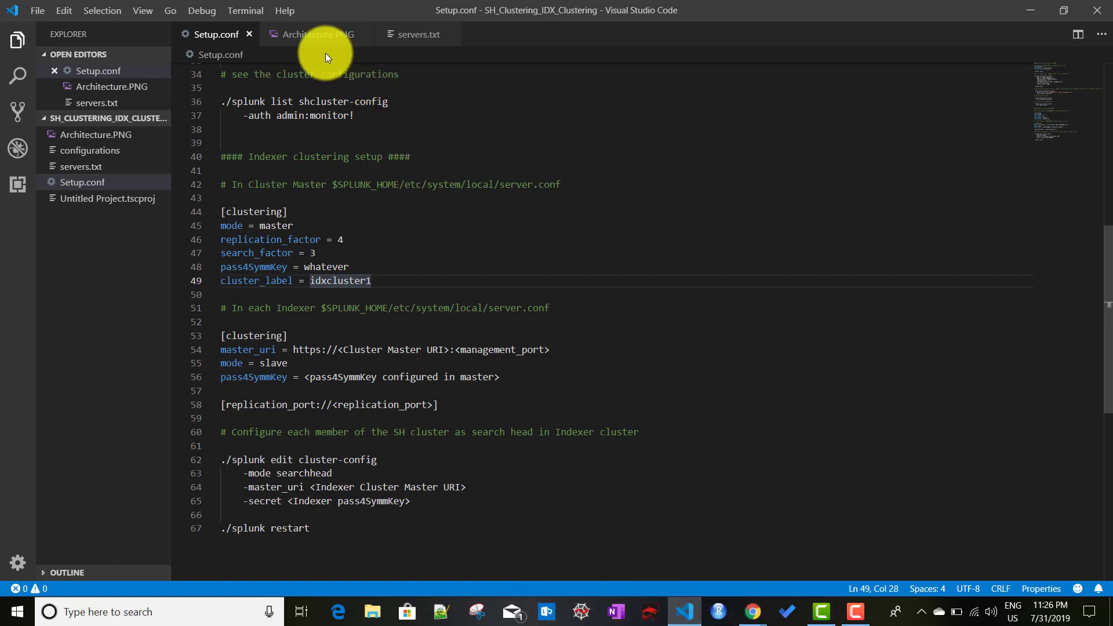
pyautogui.click(318, 31)
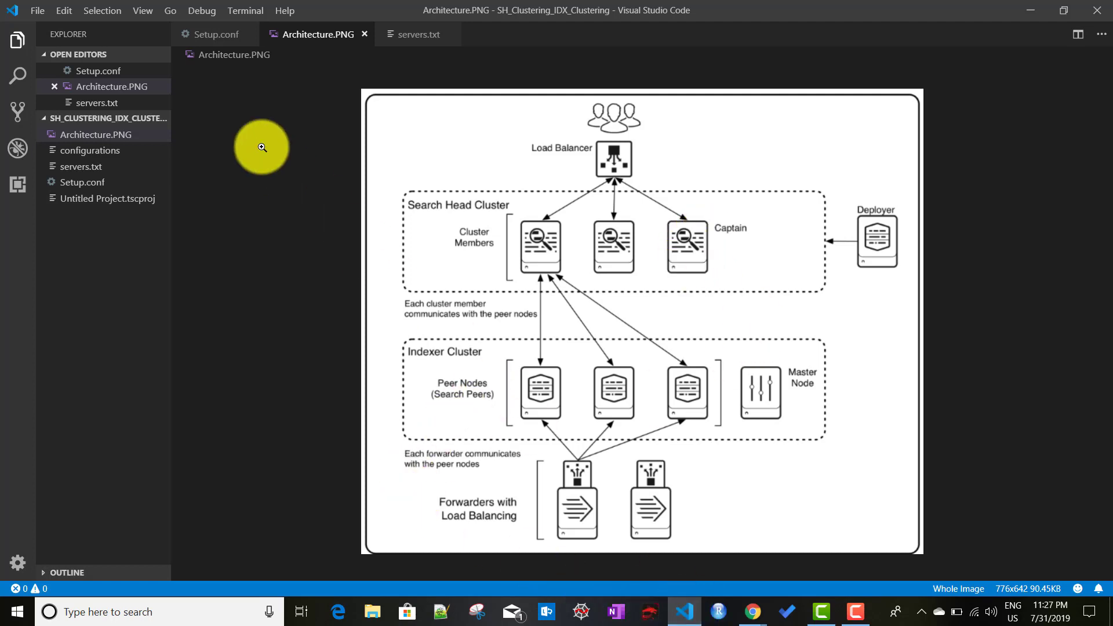
# Step: Revisit Setup.conf's indexer section, then bring the Compute Engine VM instances list forward
pyautogui.click(211, 45)
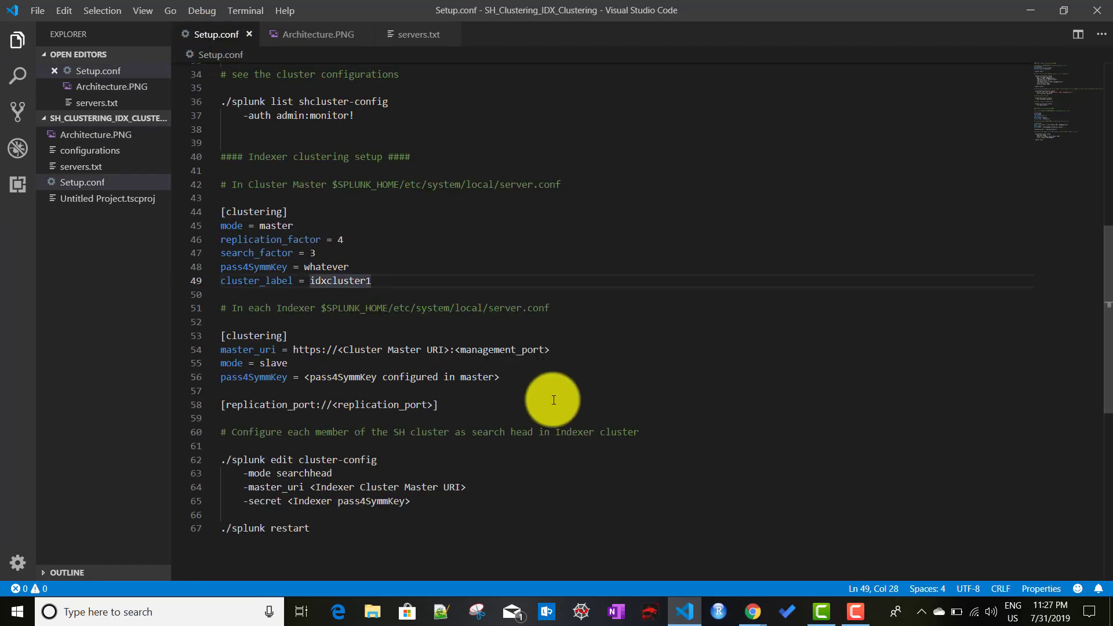
pyautogui.scroll(-1, 521, 392)
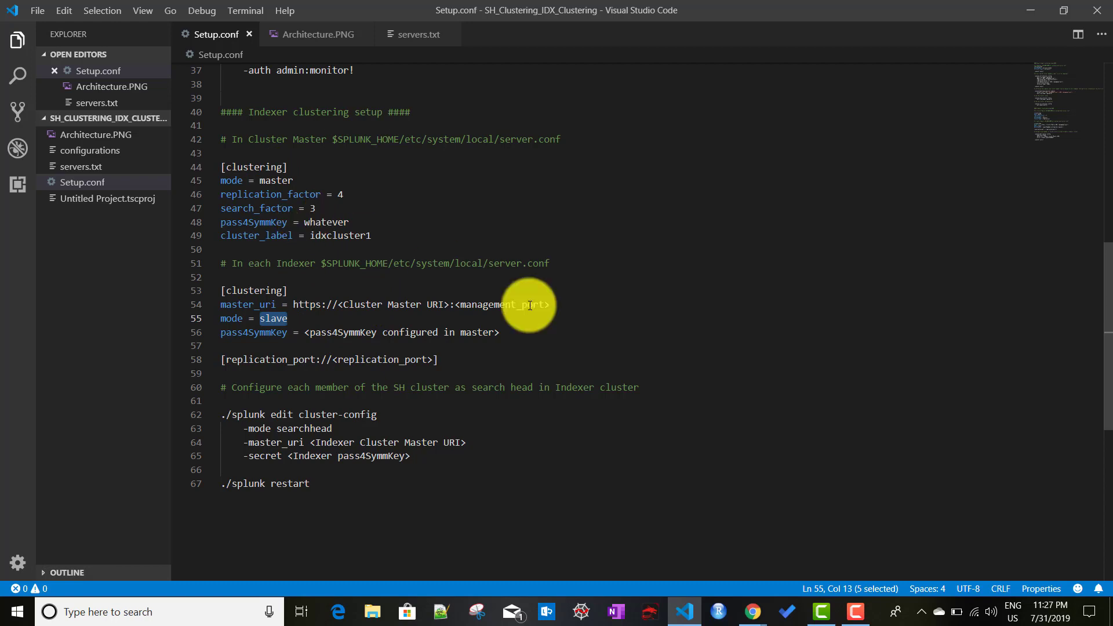
pyautogui.moveTo(757, 618)
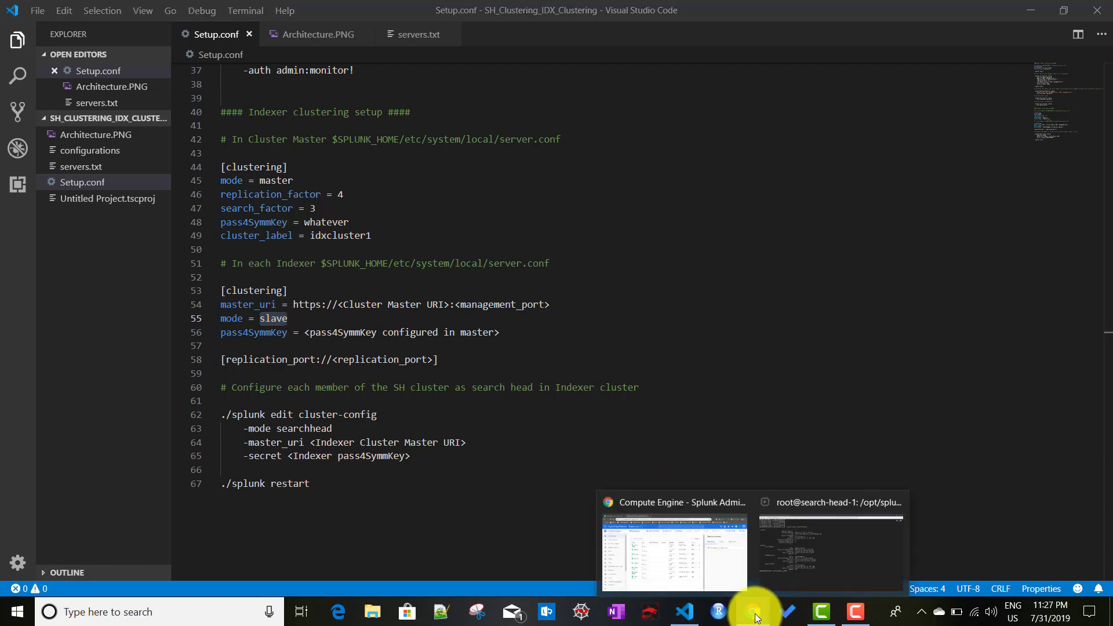
pyautogui.click(691, 544)
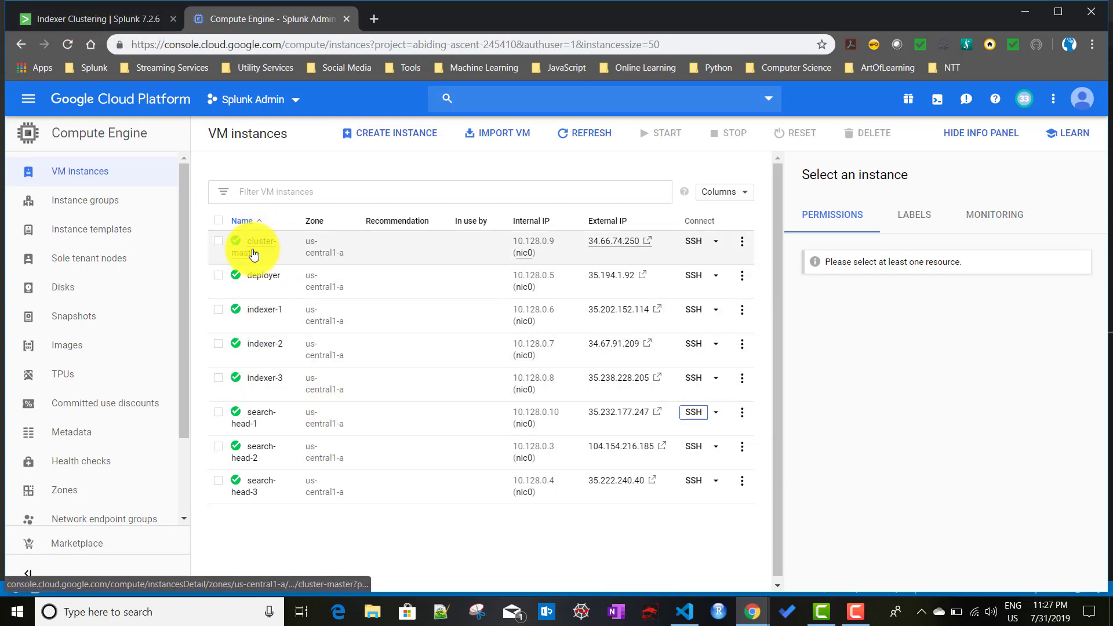
# Step: Switch to the master node's Splunk Indexer Clustering page and glance at the Settings menu
pyautogui.click(86, 22)
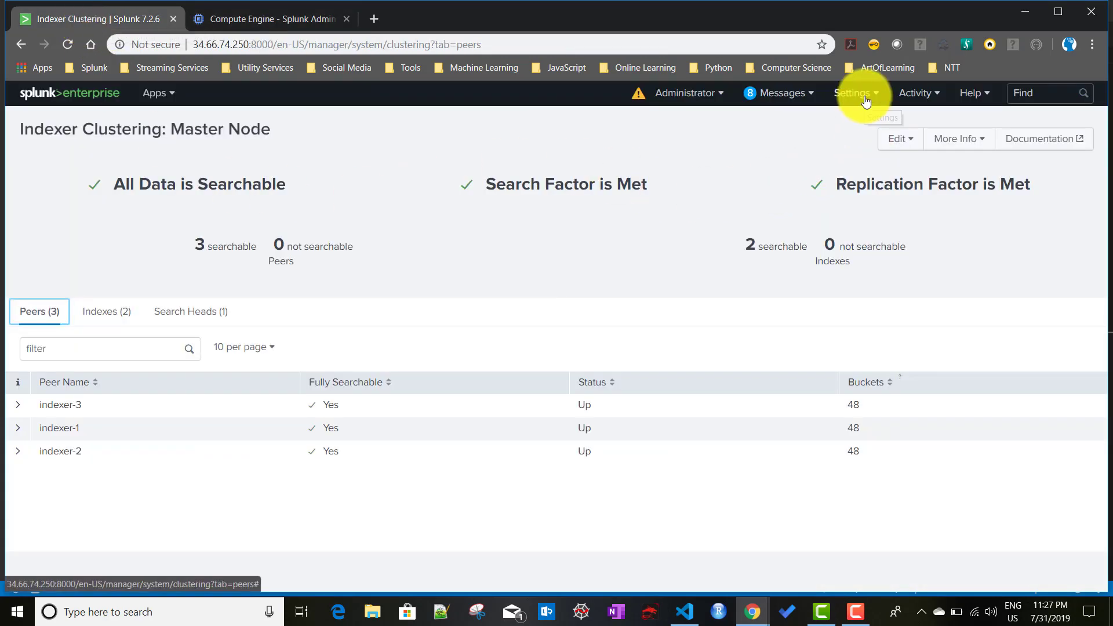
pyautogui.click(858, 95)
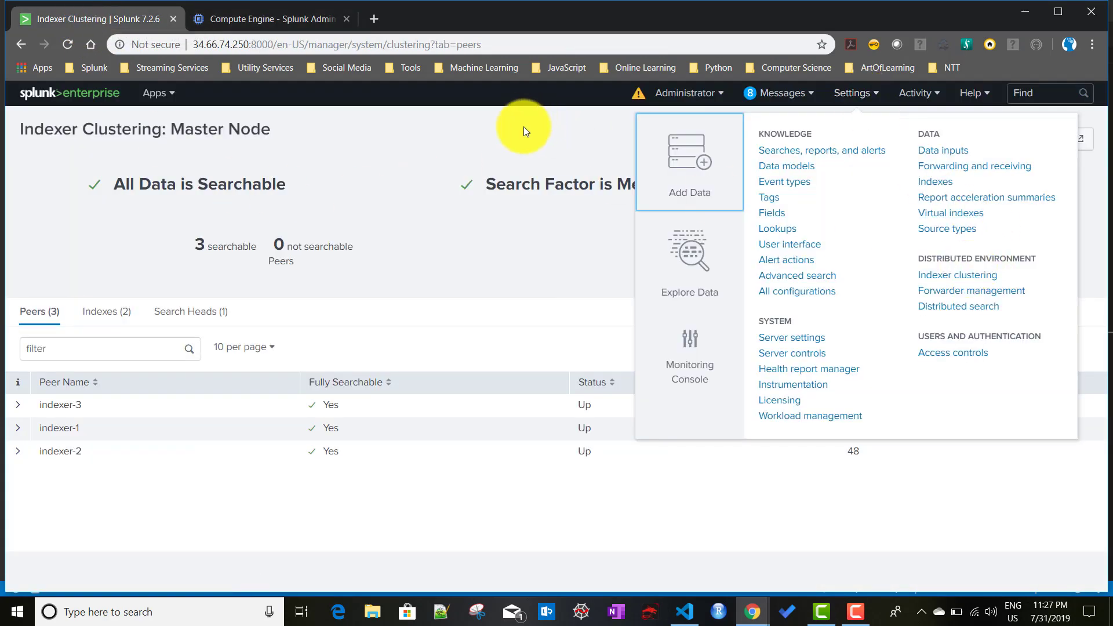
pyautogui.click(523, 127)
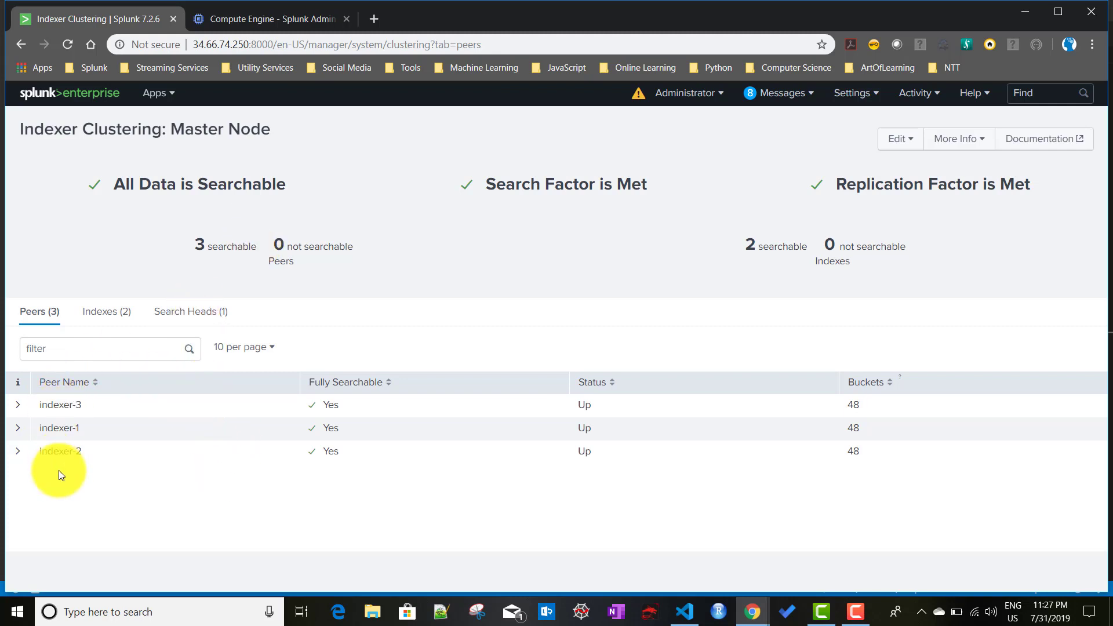
# Step: Check the Indexes, Search Heads and Peers tabs, then return to the Architecture.PNG diagram
pyautogui.click(108, 311)
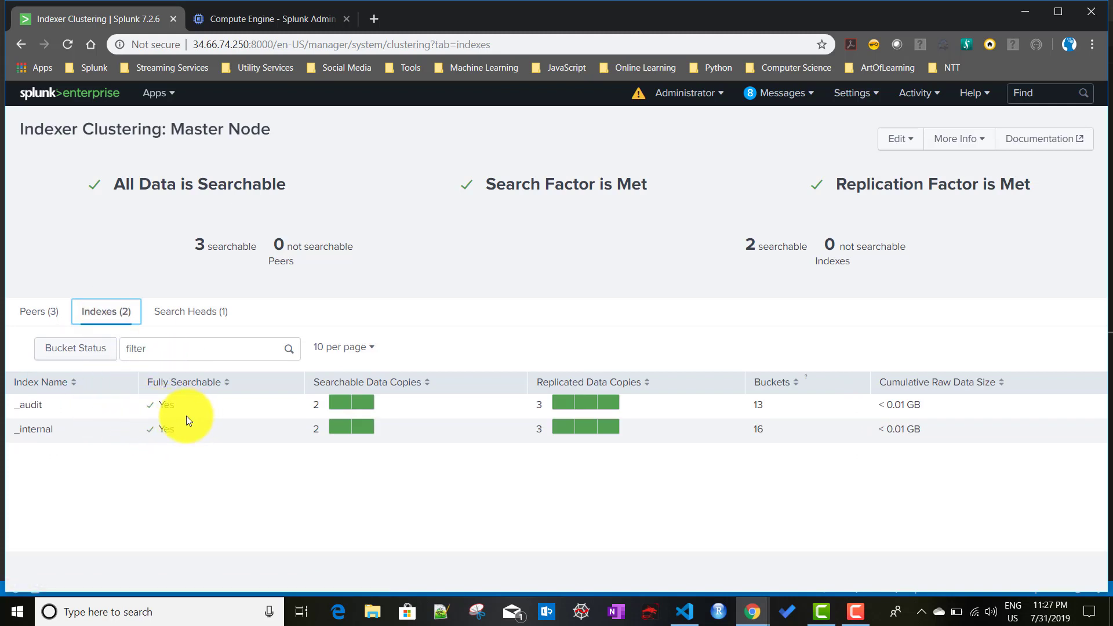
pyautogui.click(191, 319)
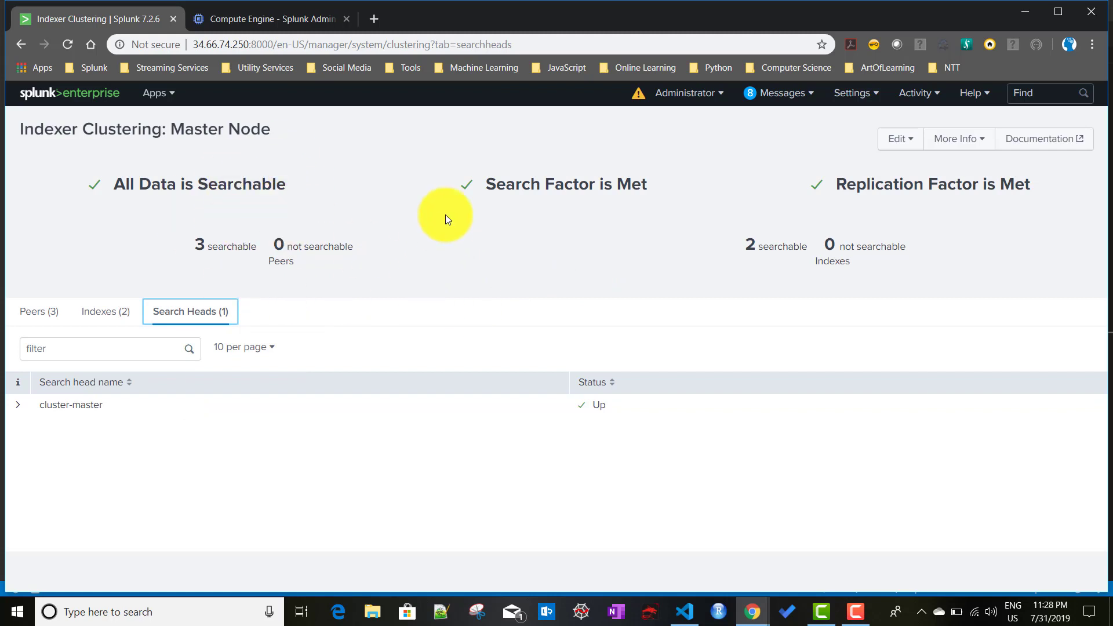
pyautogui.click(41, 312)
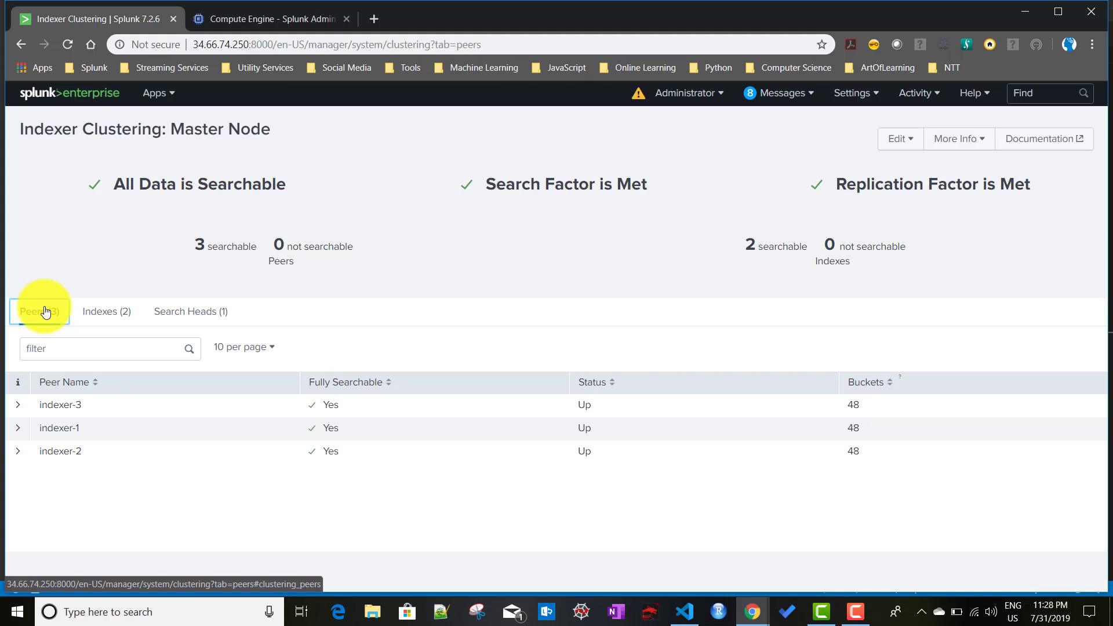
pyautogui.click(686, 610)
pyautogui.click(318, 34)
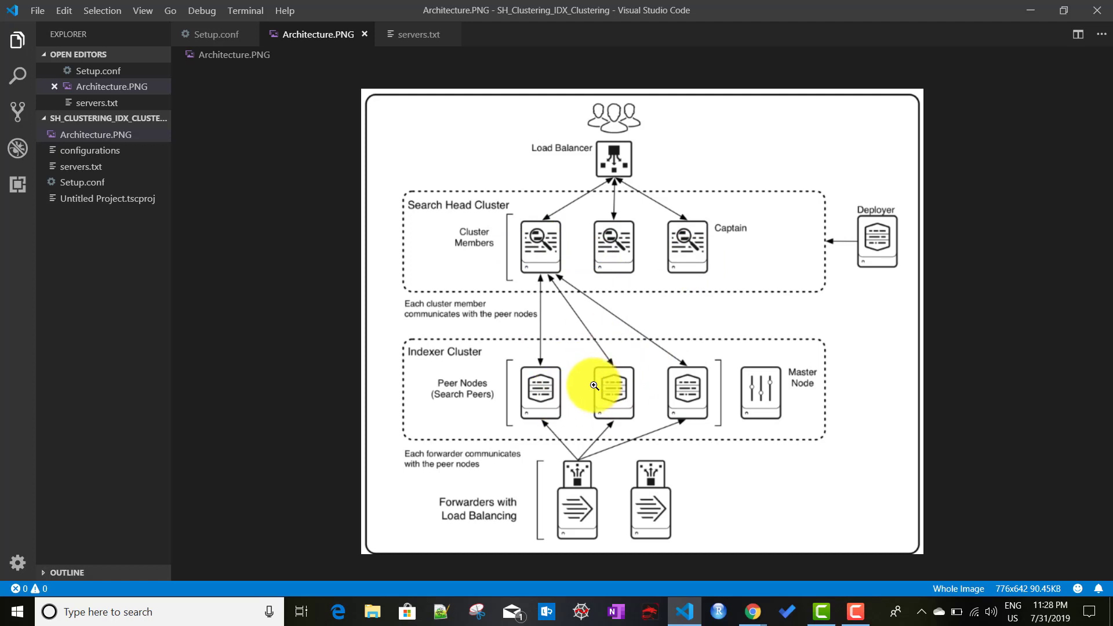
# Step: Highlight the parts of Setup.conf's ./splunk edit cluster-config -mode searchhead command, then start a new Untitled-1 file
pyautogui.click(217, 35)
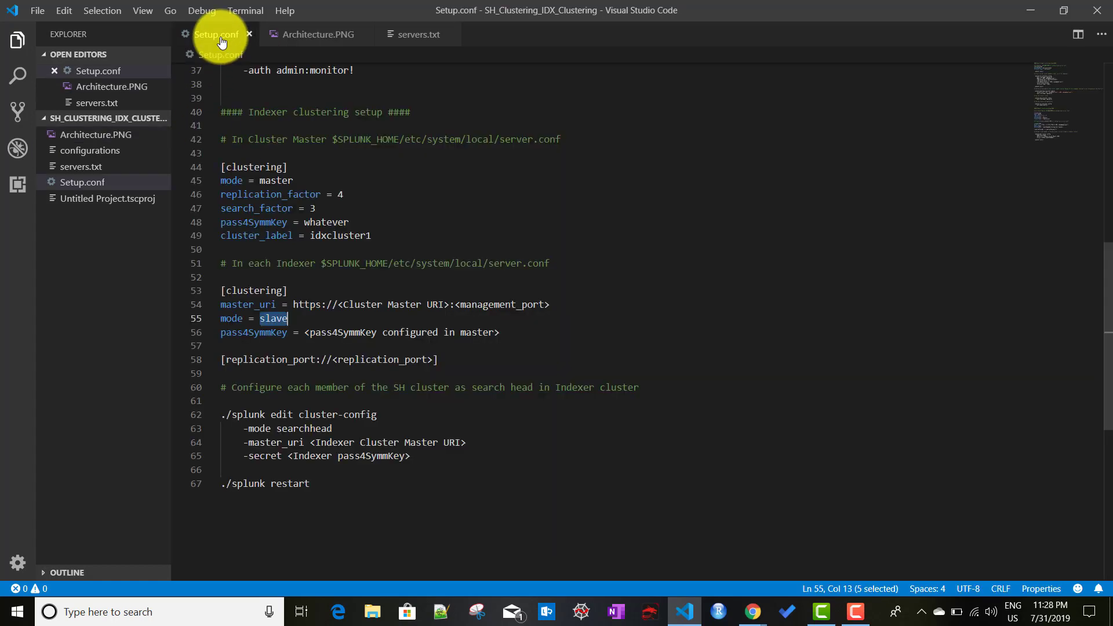
pyautogui.scroll(-1, 558, 452)
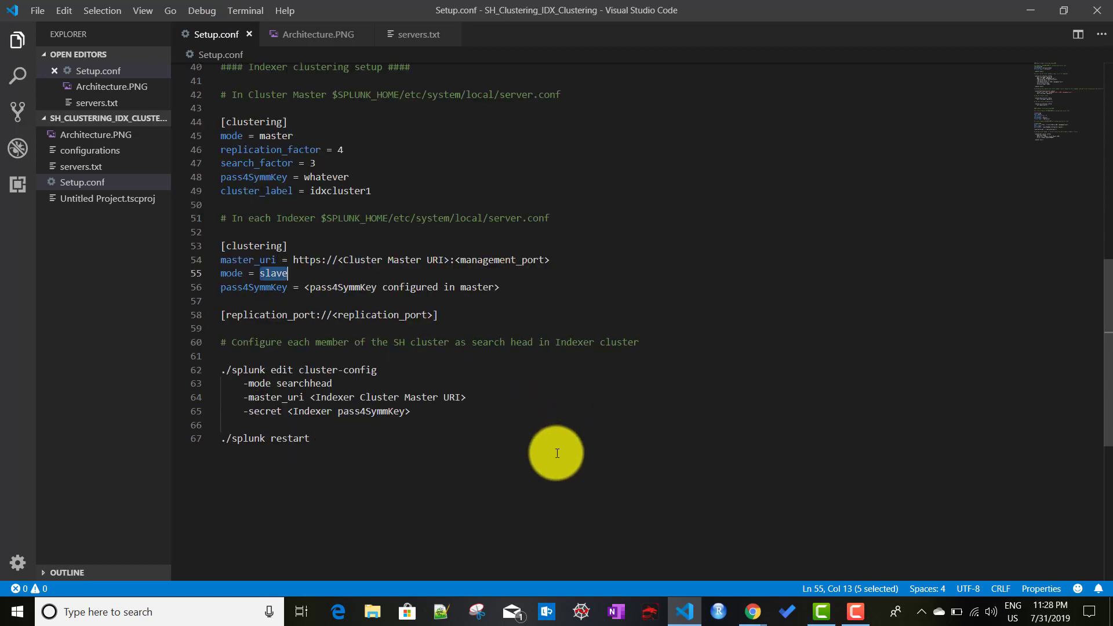
pyautogui.doubleClick(233, 371)
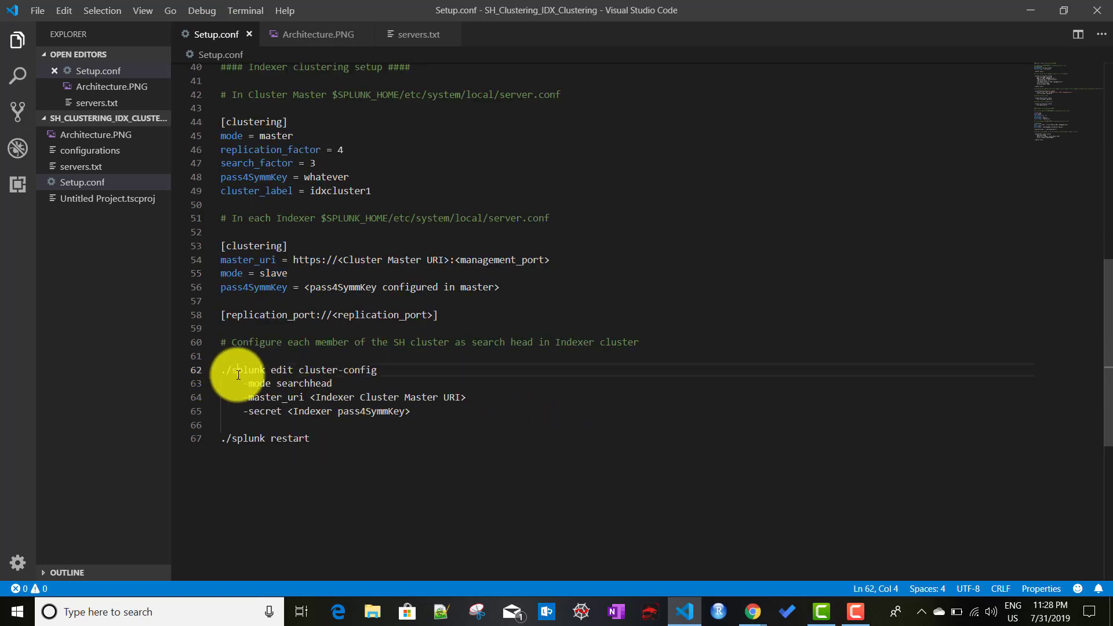
pyautogui.doubleClick(280, 370)
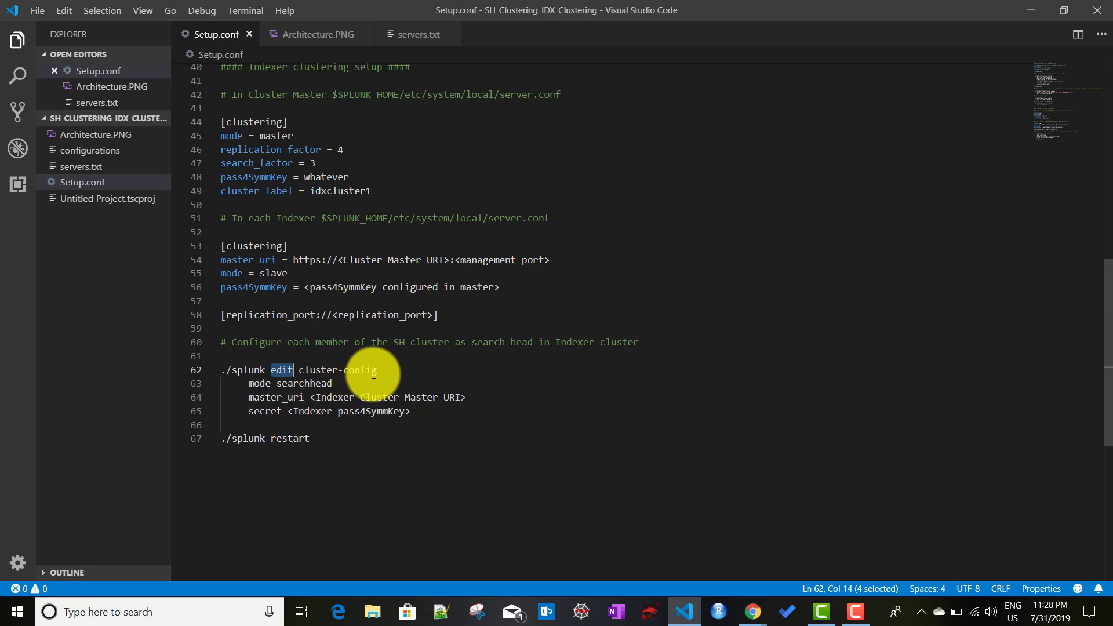
pyautogui.doubleClick(300, 384)
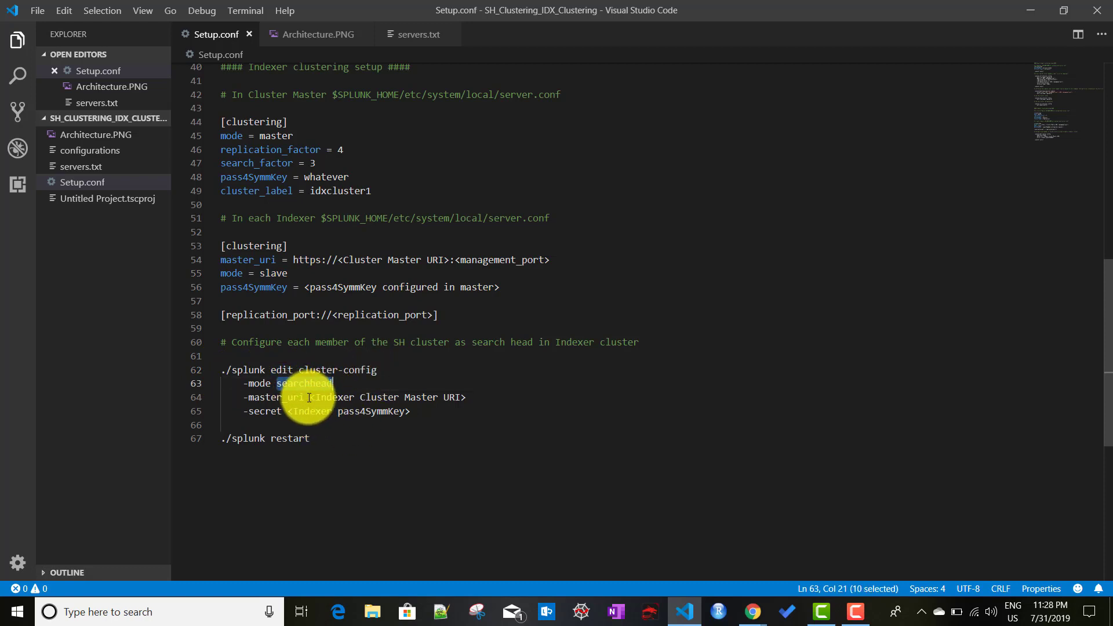
pyautogui.moveTo(309, 397); pyautogui.dragTo(481, 401)
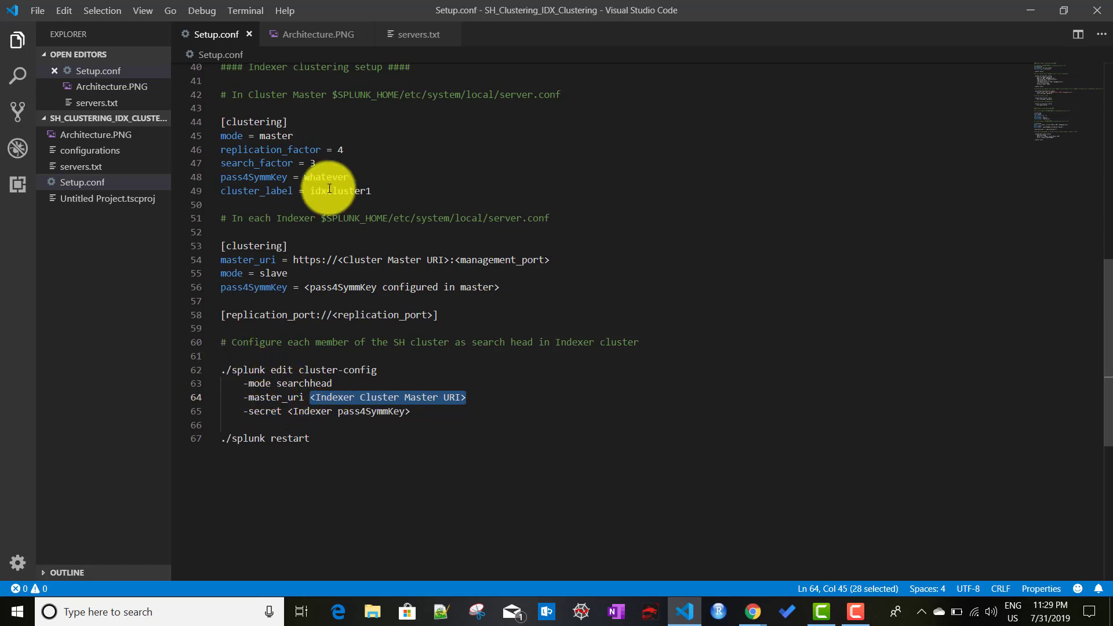
pyautogui.doubleClick(491, 39)
# Step: Copy the four-line cluster-config command into Untitled-1 and join -mode, -master_uri and -secret onto one line
pyautogui.click(214, 37)
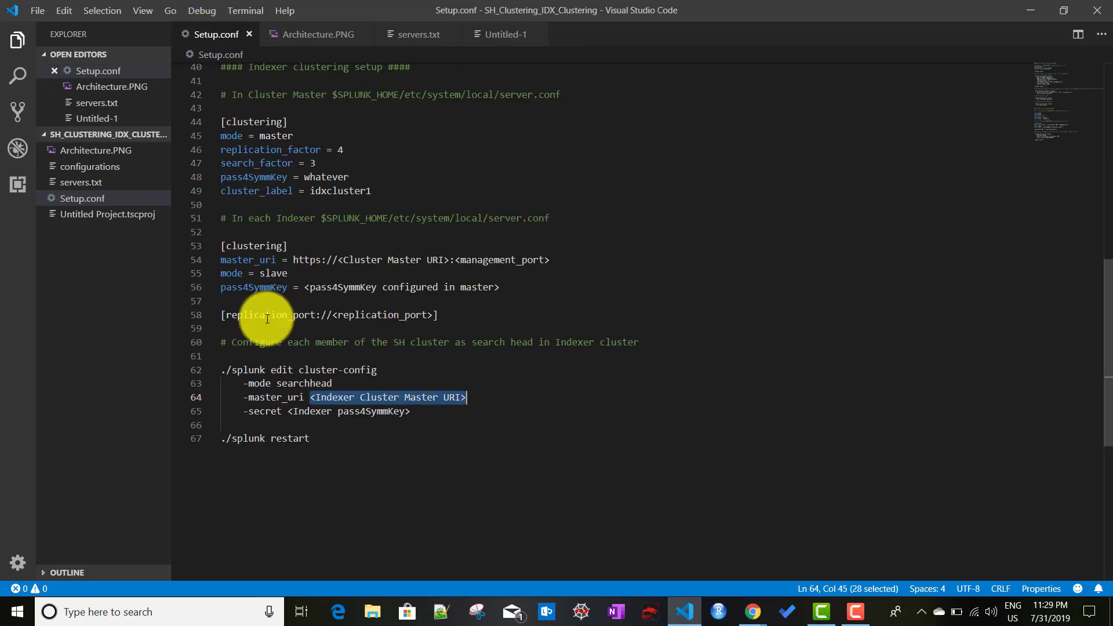
pyautogui.moveTo(221, 371); pyautogui.dragTo(434, 421)
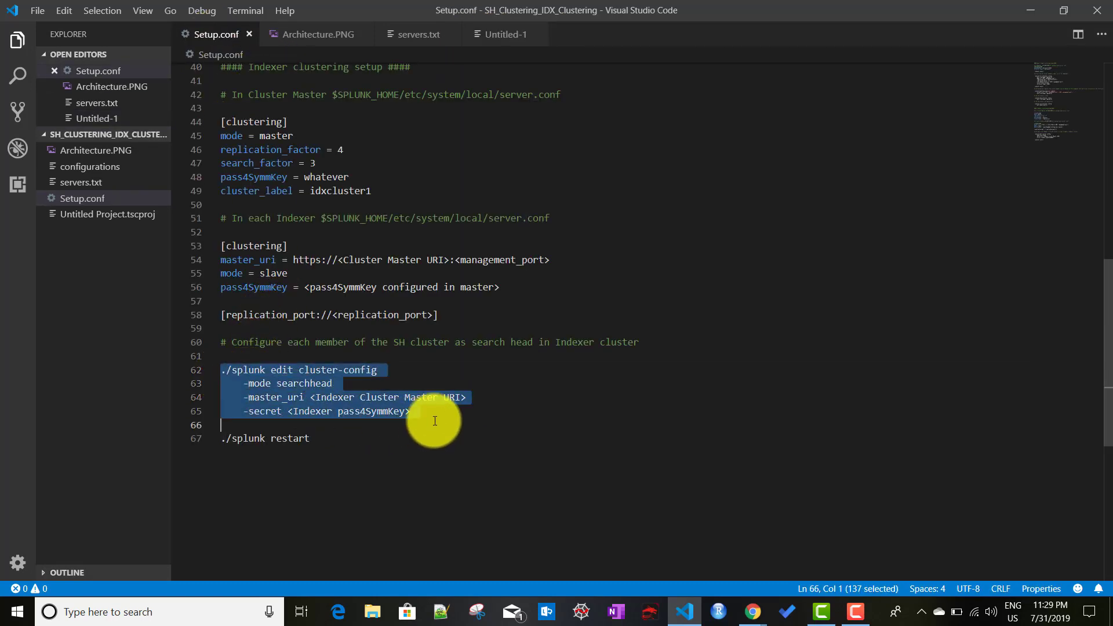
pyautogui.click(505, 34)
pyautogui.hotkey('ctrl', 'v')
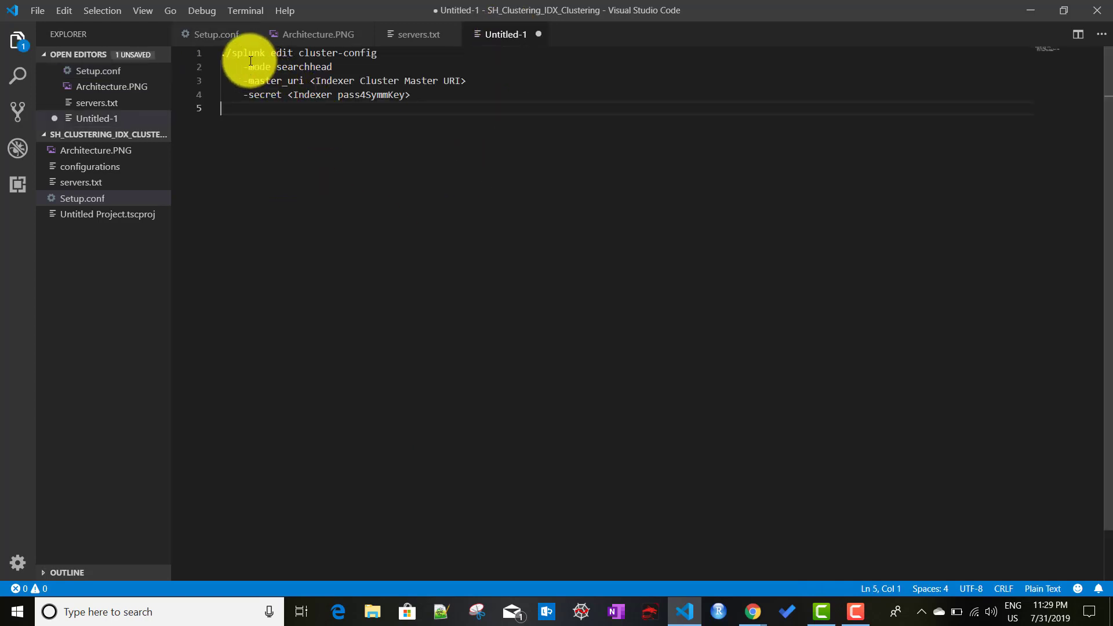
pyautogui.press('BackSpace')
pyautogui.press('BackSpace')
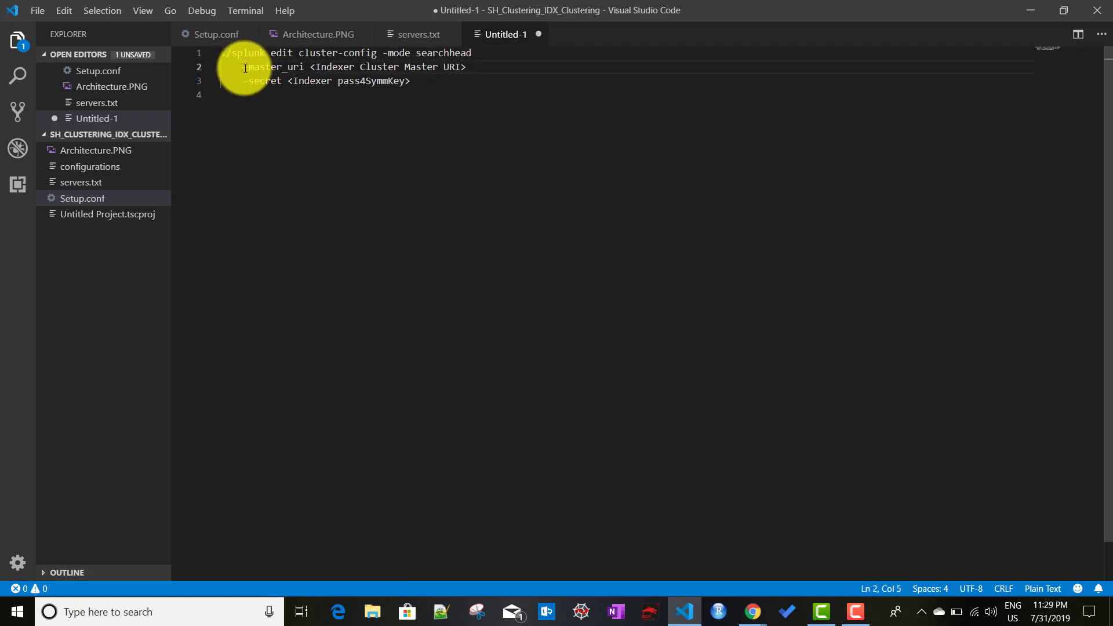
pyautogui.press('BackSpace')
pyautogui.press('BackSpace')
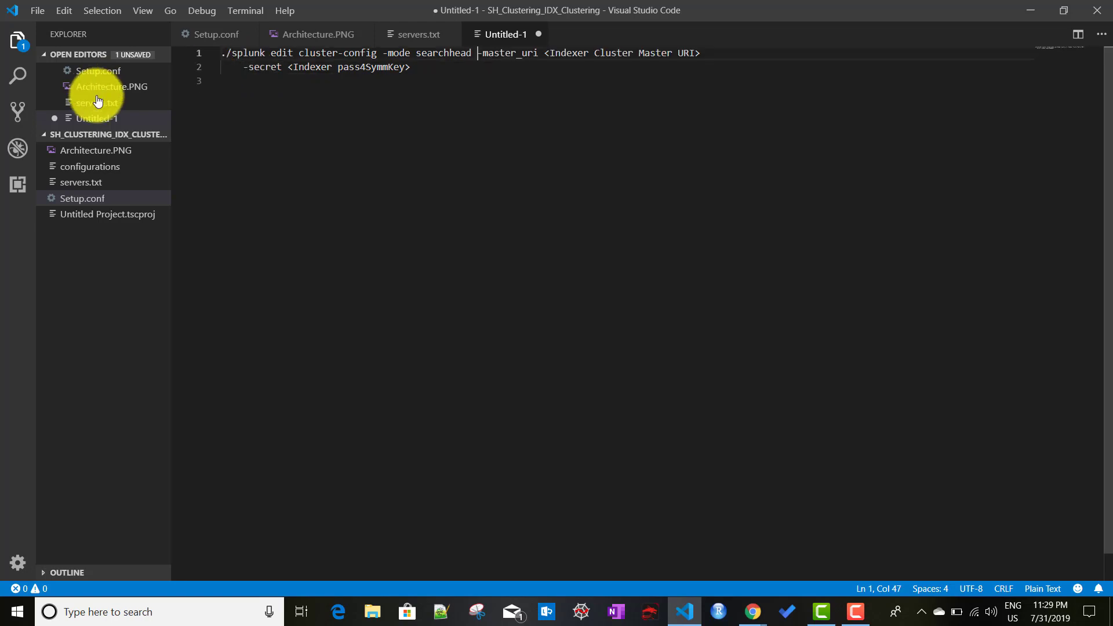
pyautogui.click(246, 66)
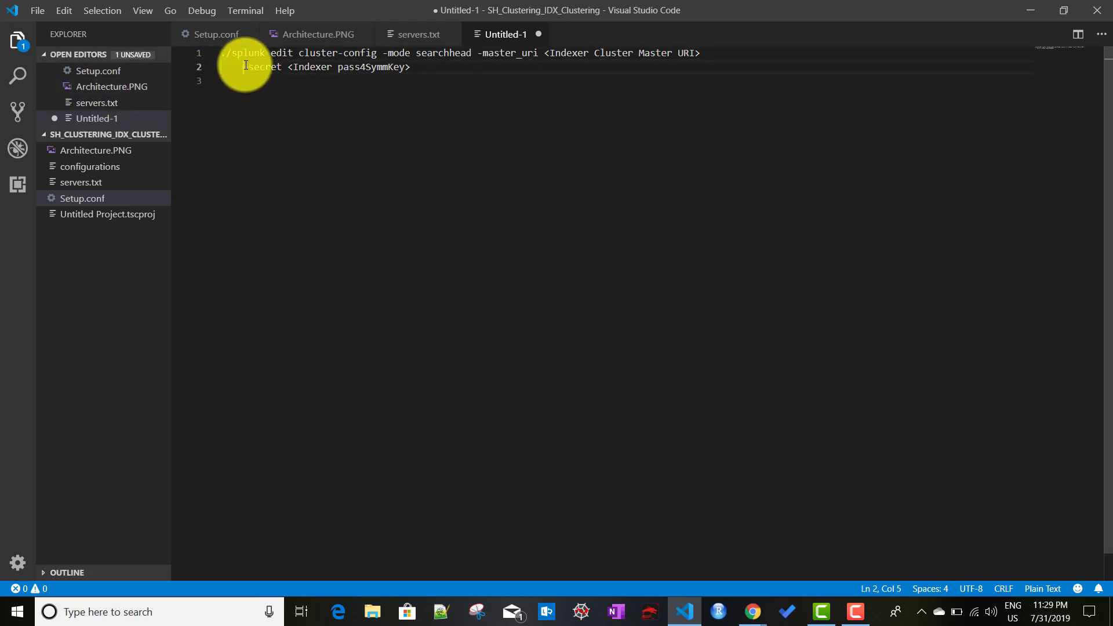
pyautogui.press('BackSpace')
pyautogui.press('BackSpace')
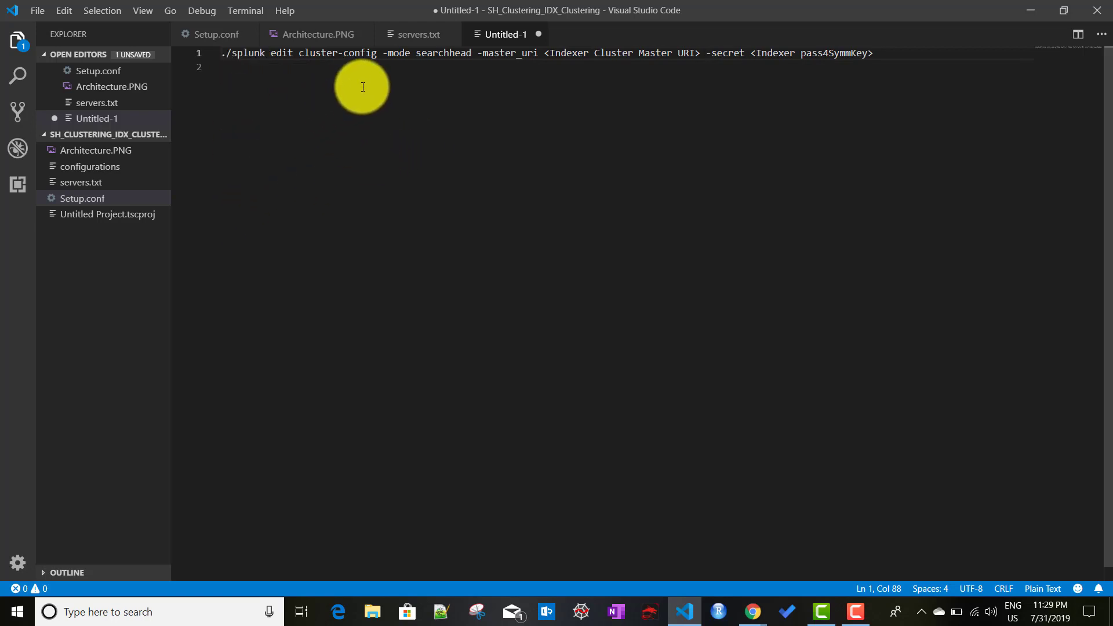
pyautogui.doubleClick(447, 51)
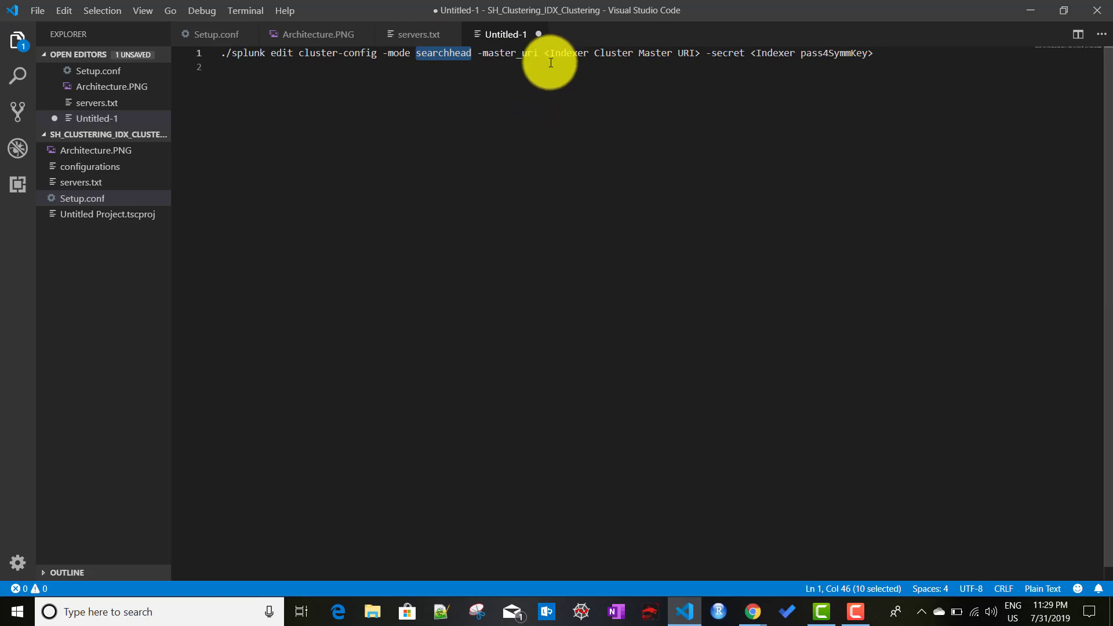
pyautogui.moveTo(753, 613)
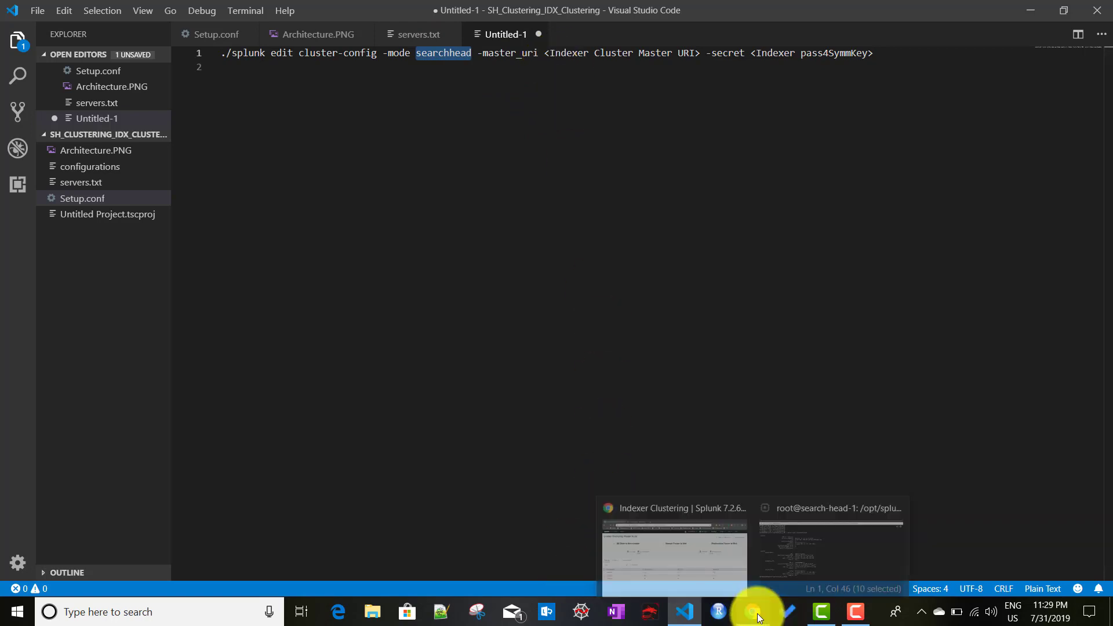
pyautogui.click(697, 540)
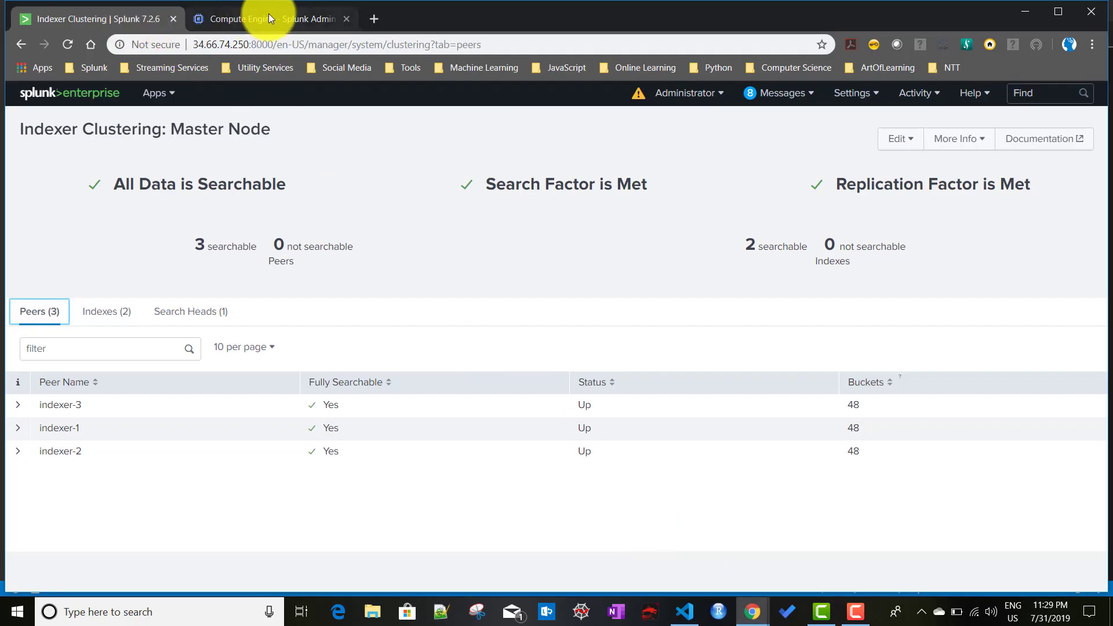
pyautogui.click(269, 19)
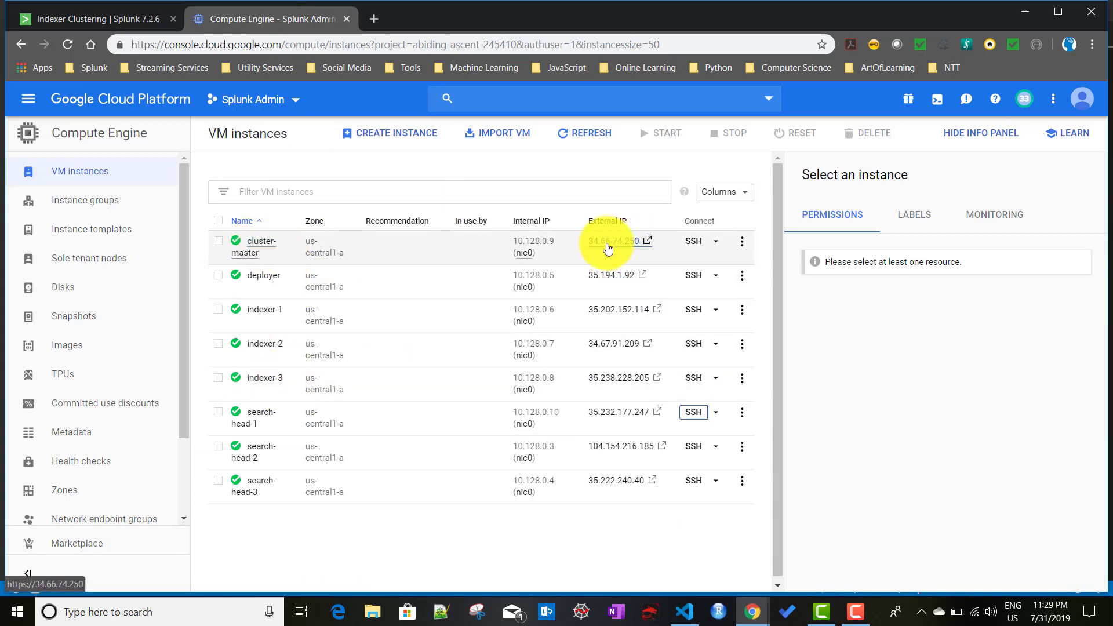
pyautogui.click(687, 612)
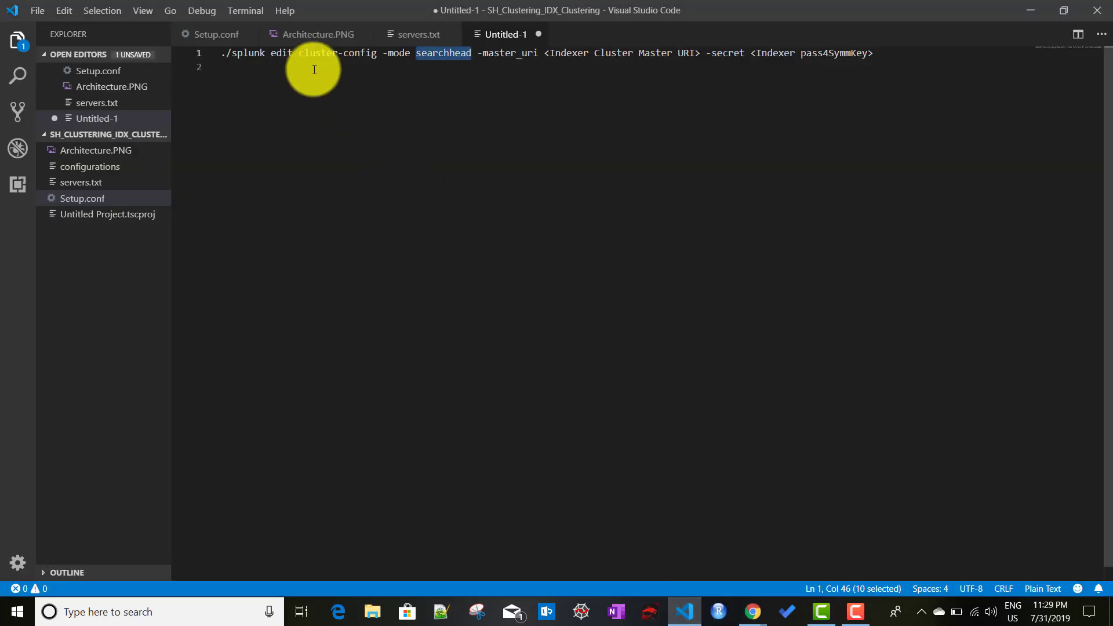
# Step: Paste the cluster master's address from servers.txt over <Indexer Cluster Master URI> in Untitled-1
pyautogui.click(424, 37)
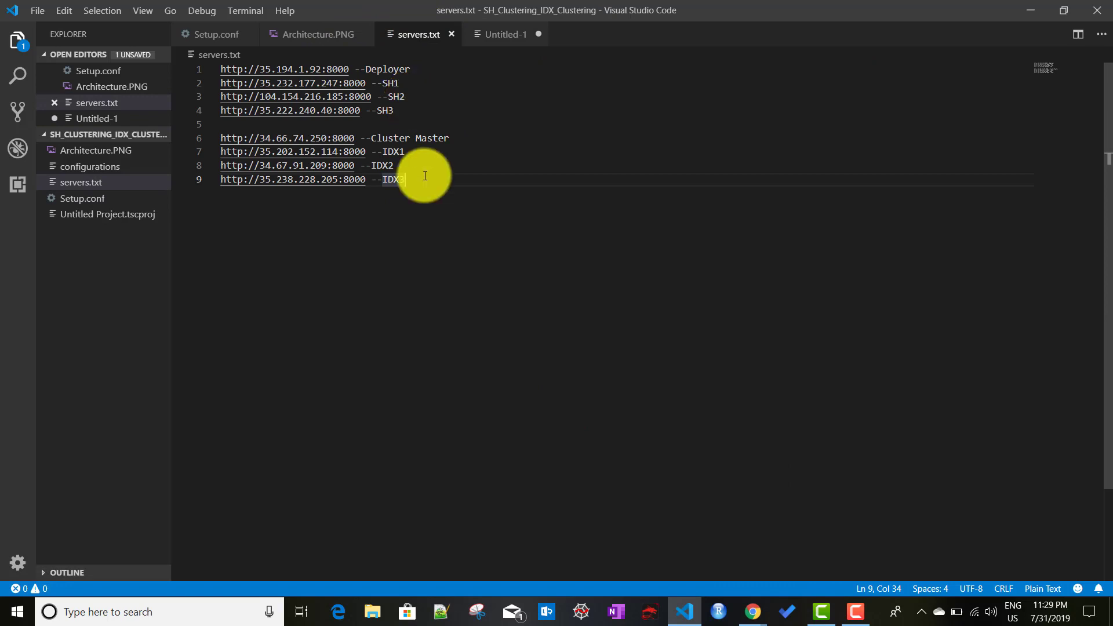
pyautogui.moveTo(360, 139); pyautogui.dragTo(219, 142)
pyautogui.hotkey('ctrl', 'c')
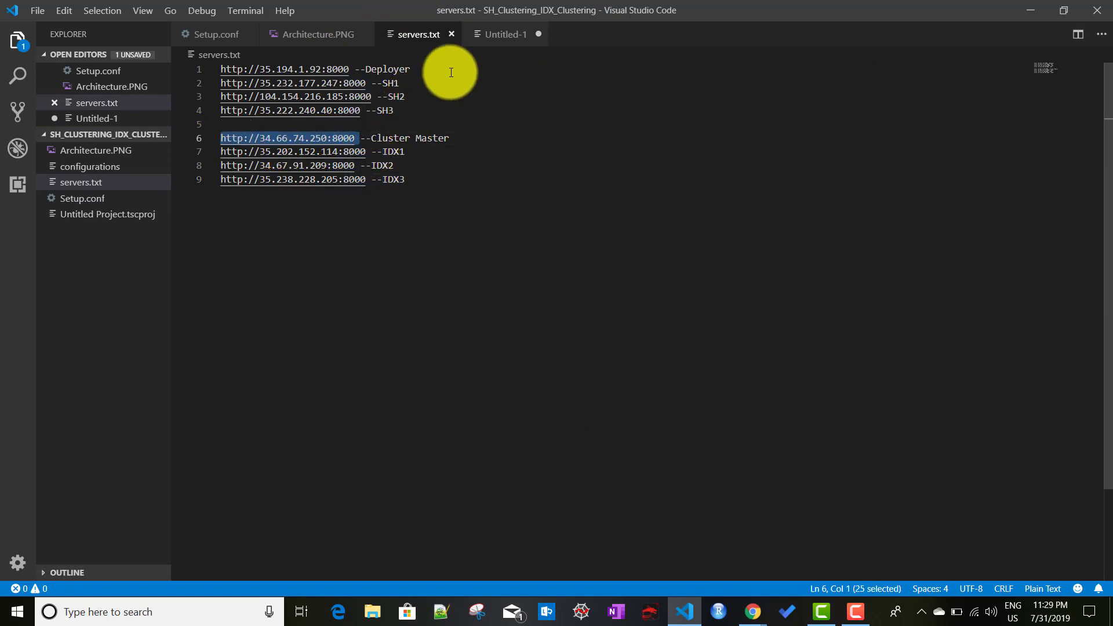
pyautogui.click(499, 34)
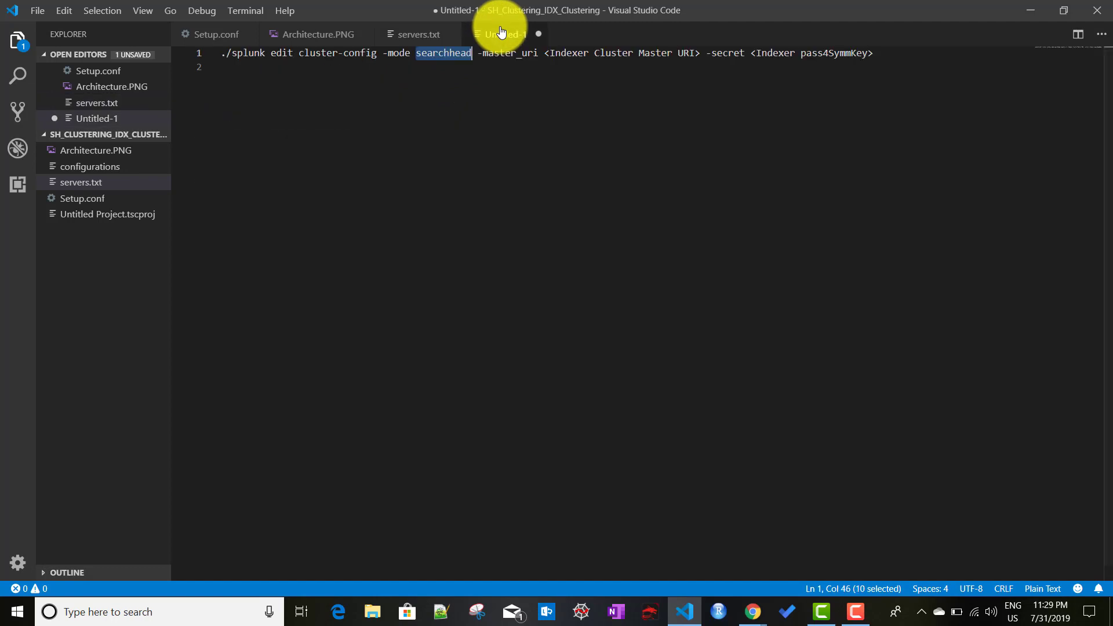
pyautogui.click(546, 53)
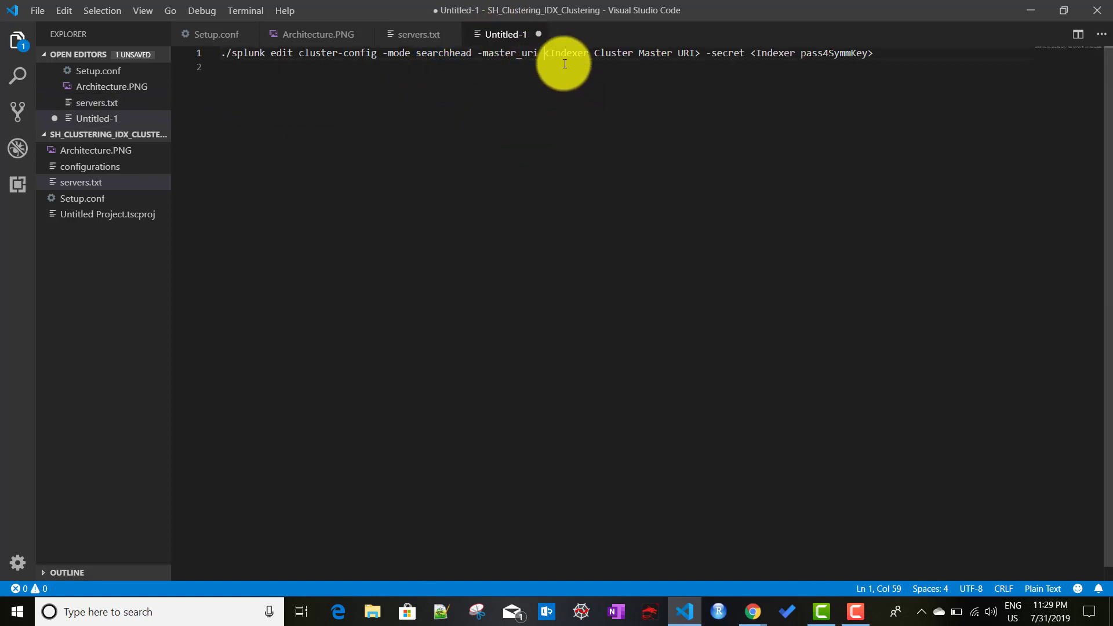
pyautogui.keyDown('shift'); pyautogui.click(701, 53); pyautogui.keyUp('shift')
pyautogui.hotkey('ctrl', 'v')
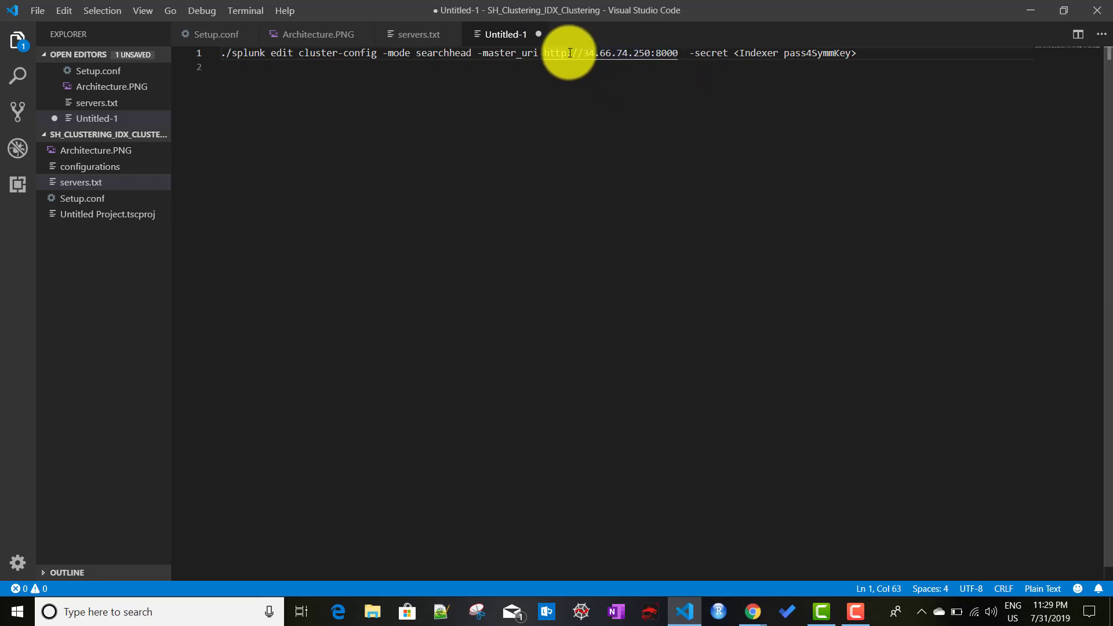
pyautogui.write('s')
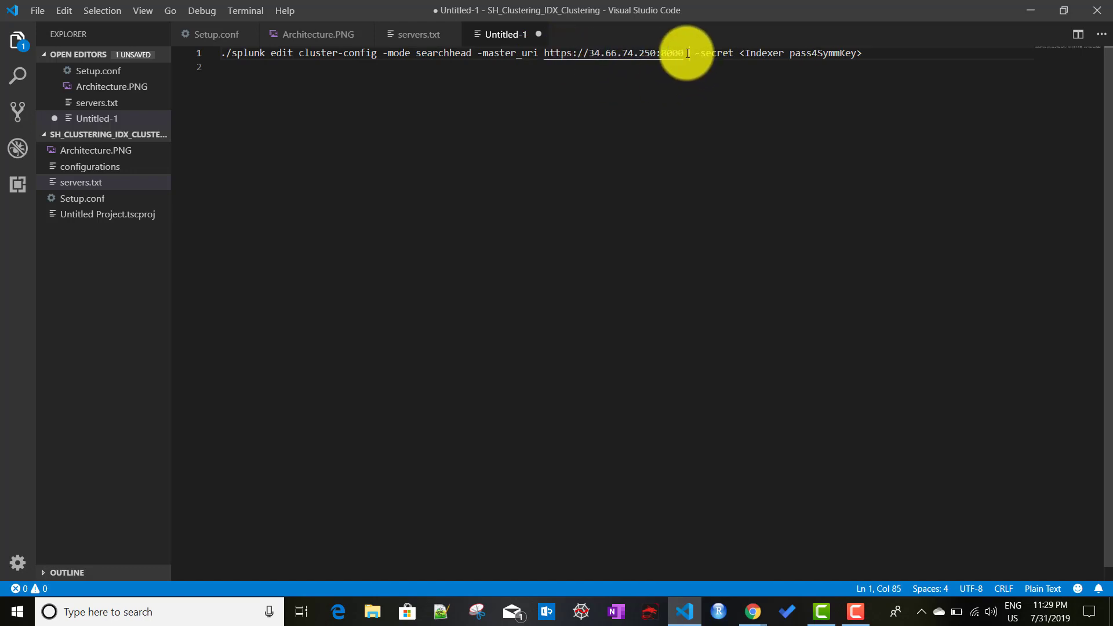
pyautogui.press('BackSpace')
pyautogui.press('BackSpace')
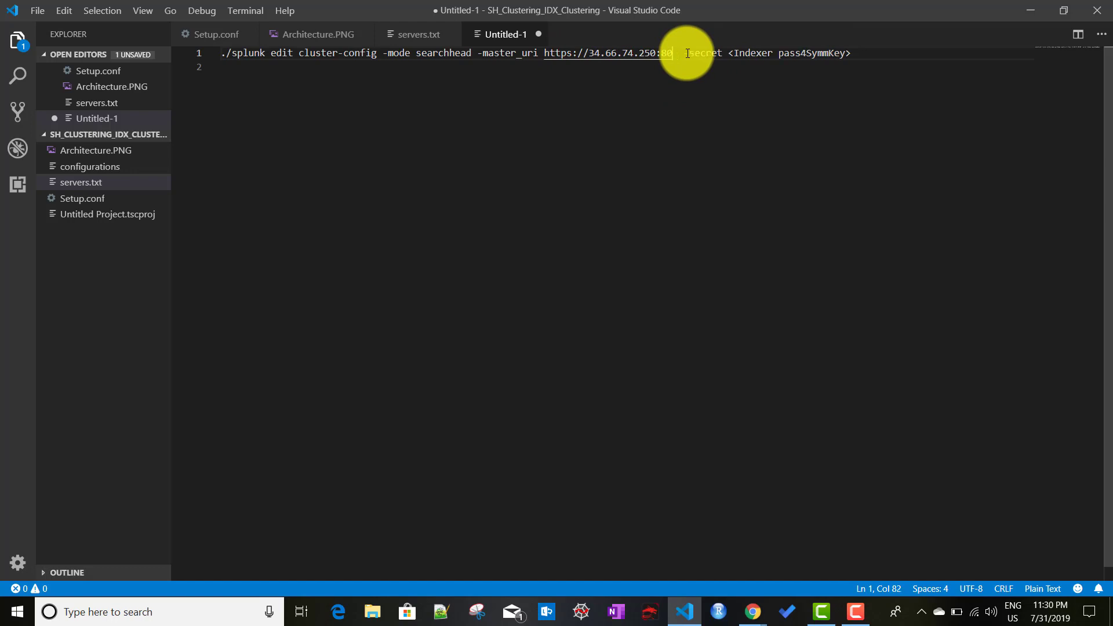
pyautogui.write('89')
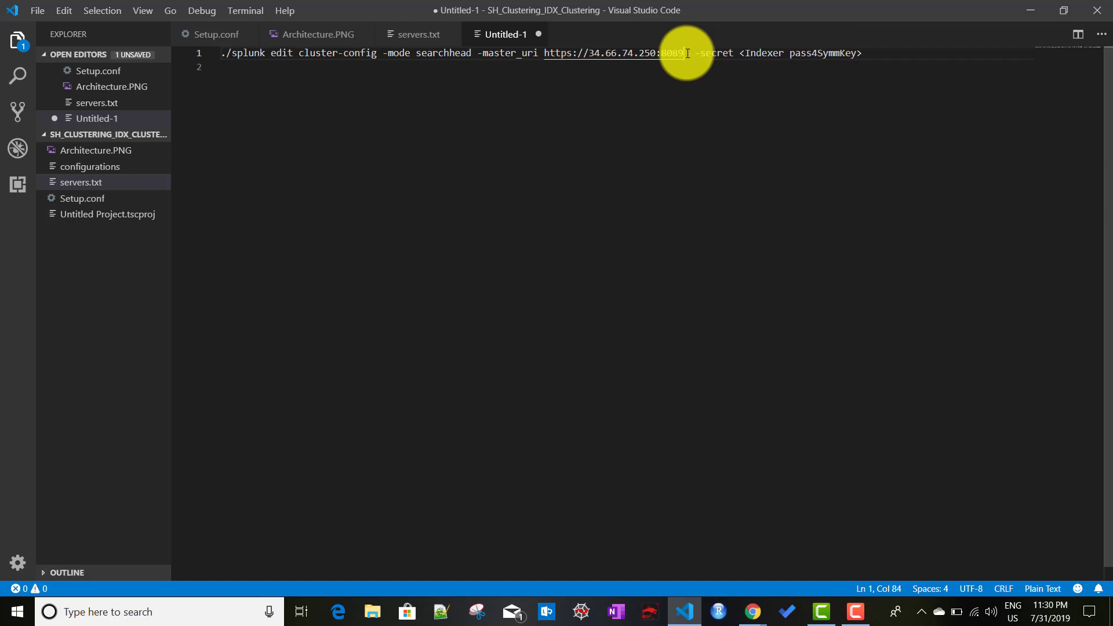
pyautogui.click(740, 54)
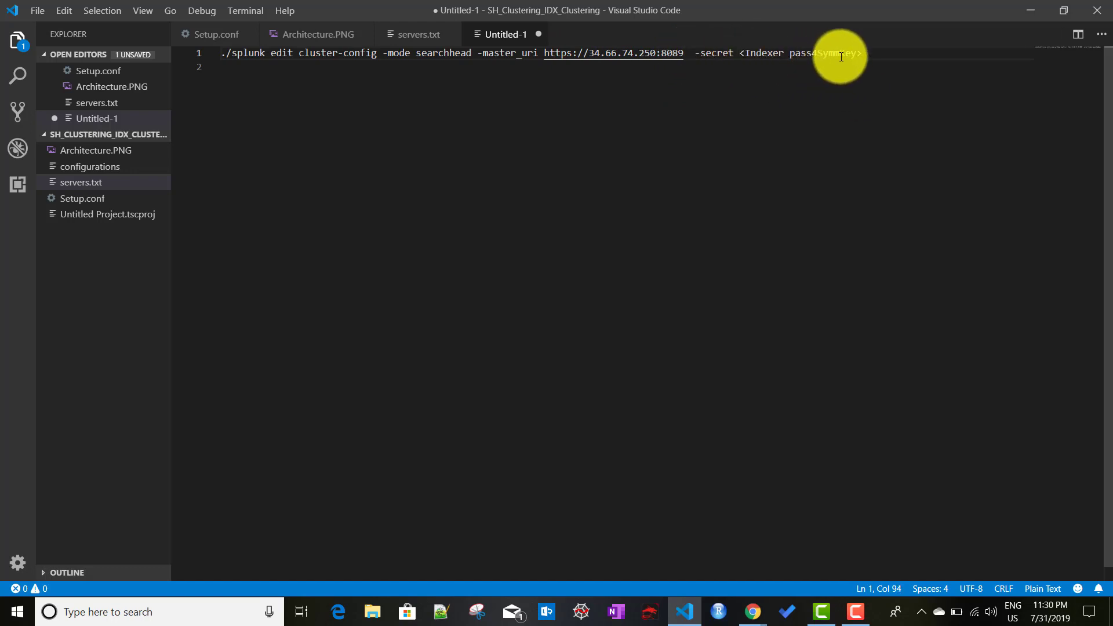
pyautogui.keyDown('shift'); pyautogui.click(867, 54); pyautogui.keyUp('shift')
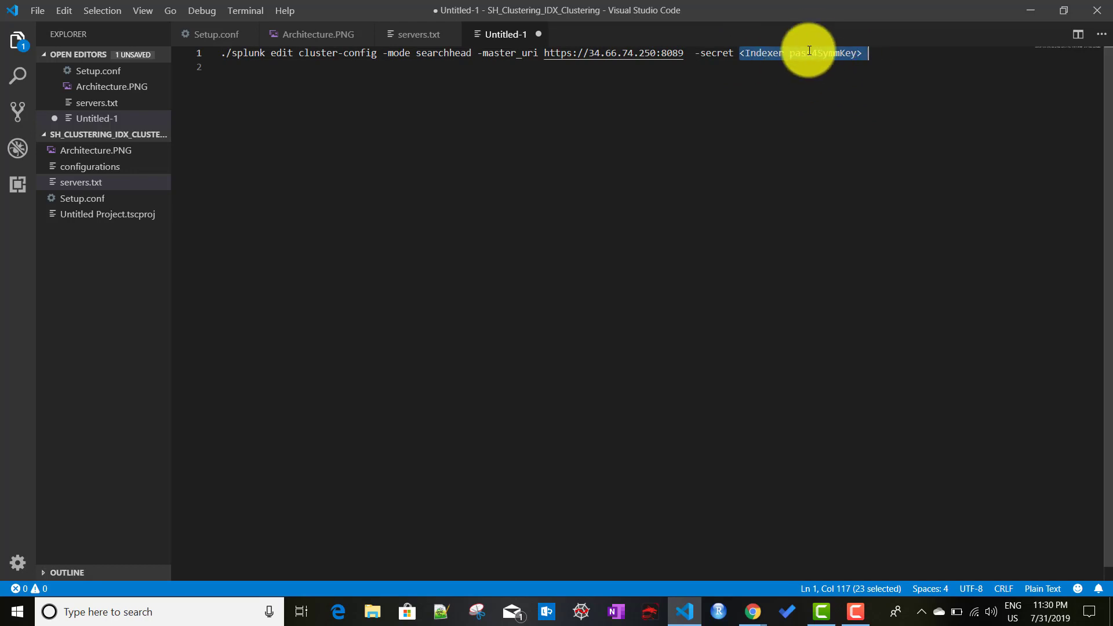
pyautogui.click(201, 38)
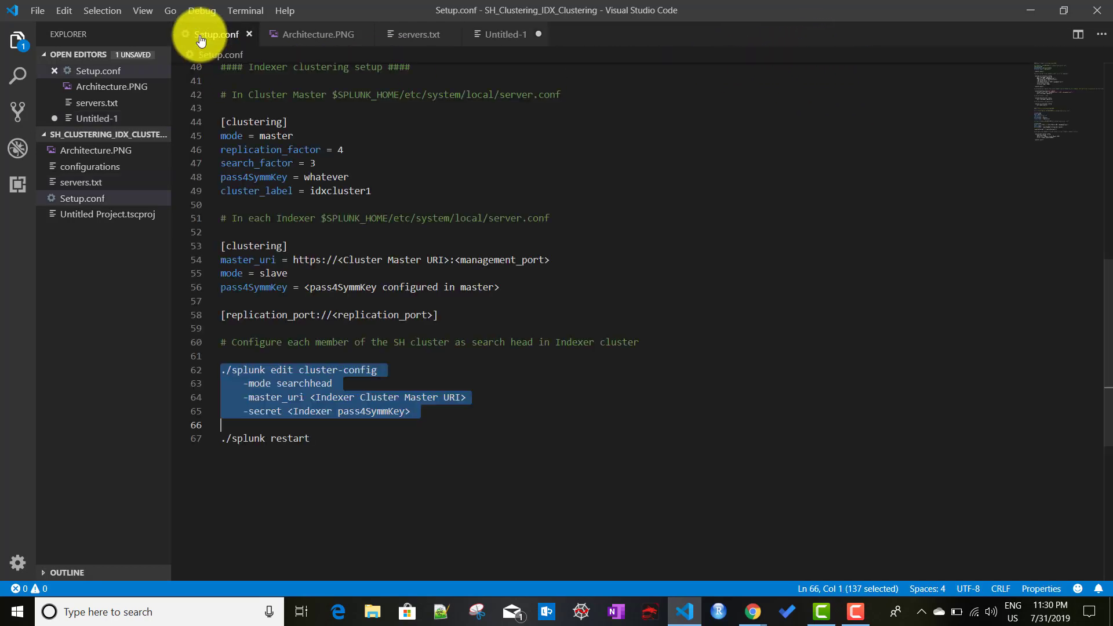
# Step: Scroll Setup.conf up to the notes on configuring each SH cluster member as an indexer-cluster search head
pyautogui.click(732, 360)
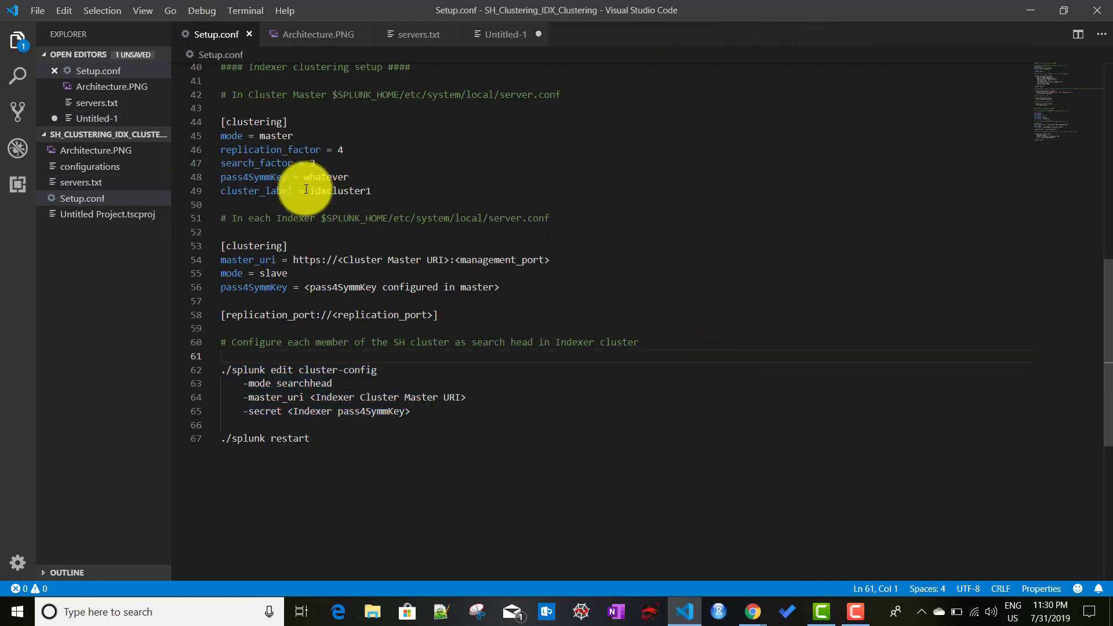
pyautogui.scroll(2, 434, 397)
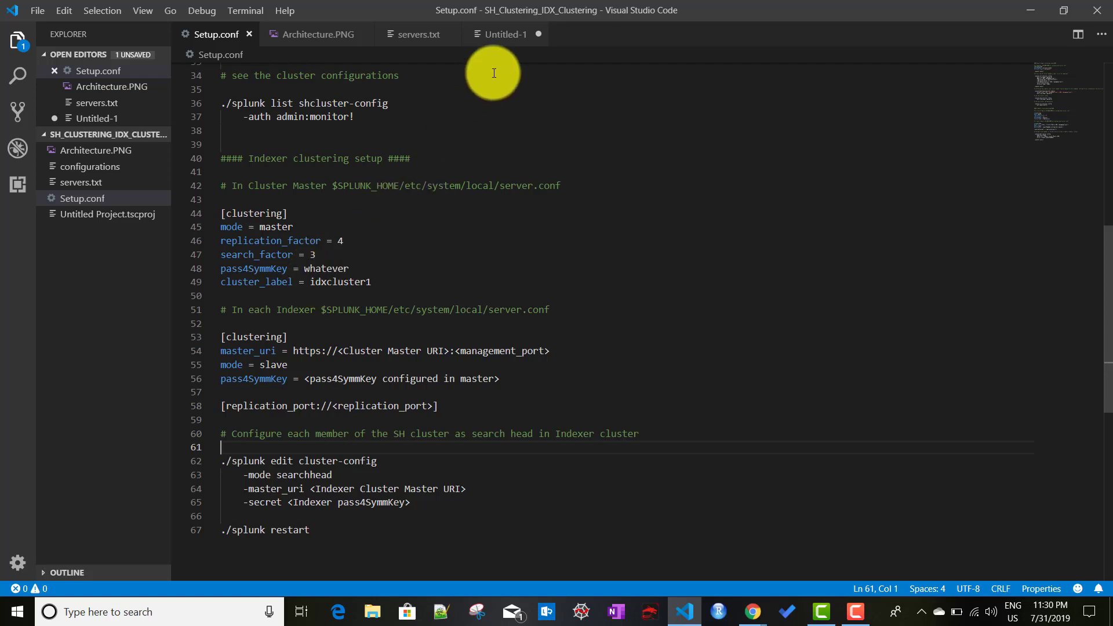
# Step: Replace <Indexer pass4SymmKey> in Untitled-1 with the cluster's shared secret and select the whole command
pyautogui.click(505, 40)
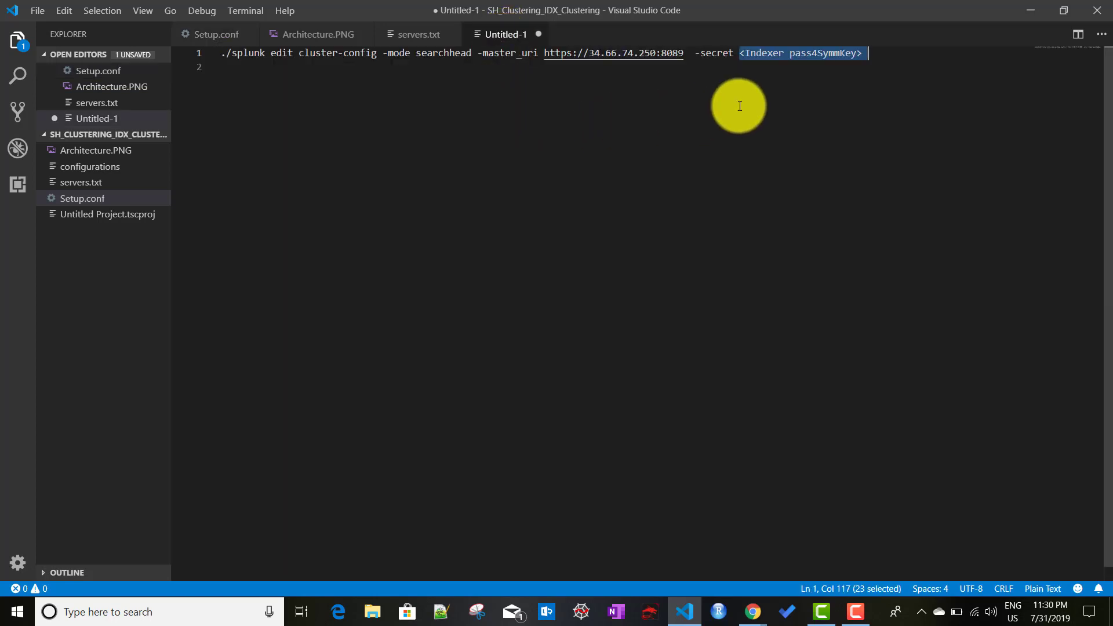
pyautogui.write('test123')
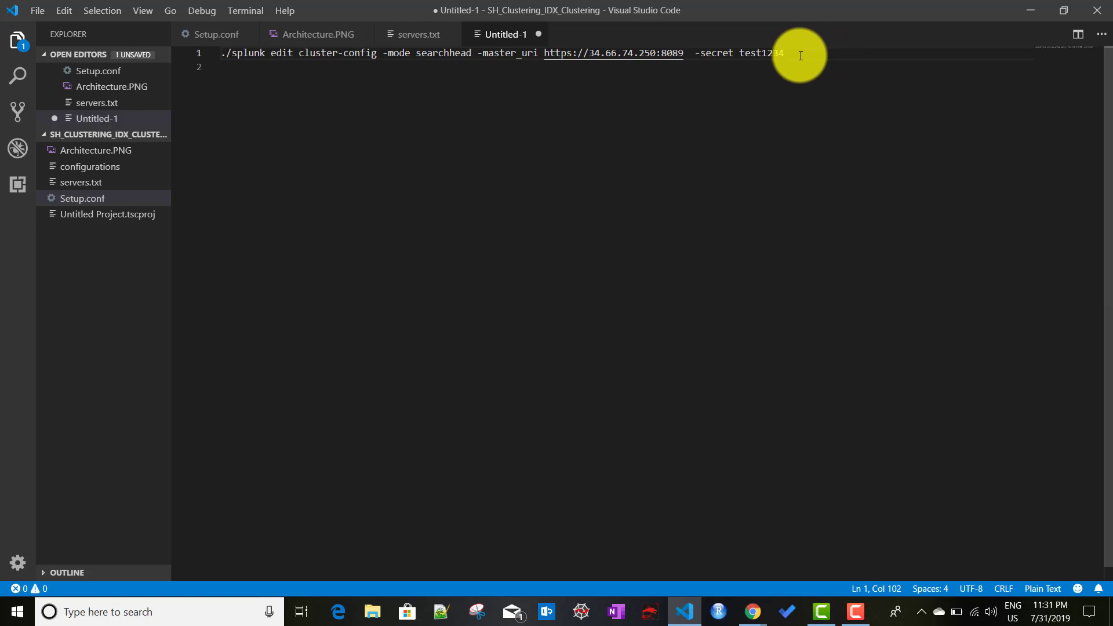
pyautogui.moveTo(800, 56); pyautogui.dragTo(223, 60)
pyautogui.hotkey('ctrl', 'c')
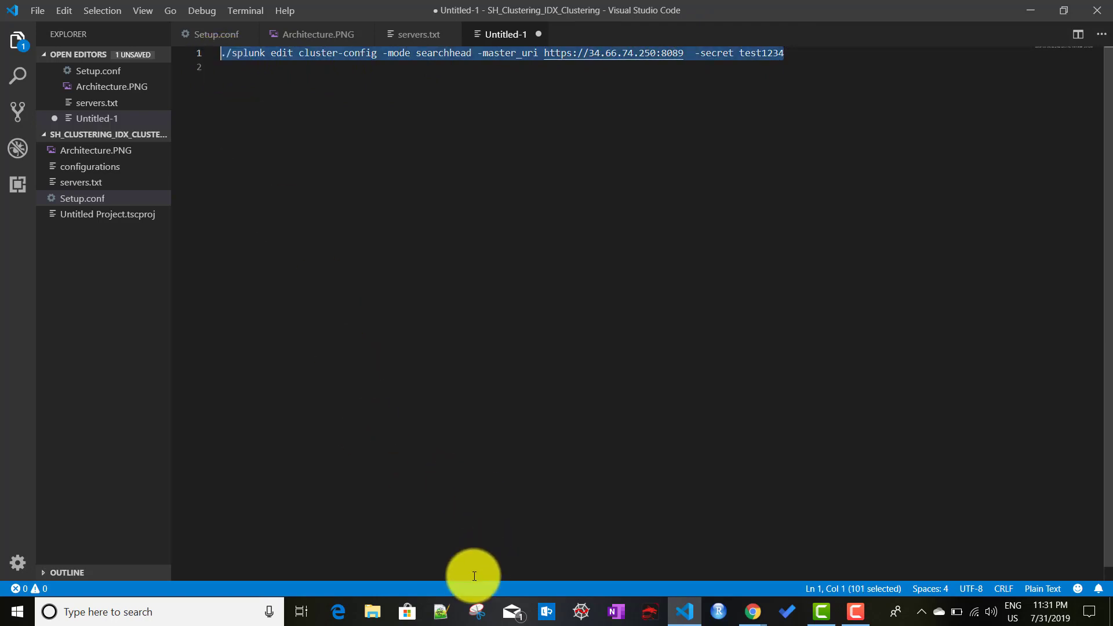
# Step: Bring up the search-head-1 SSH terminal and clear its screen
pyautogui.moveTo(765, 619)
pyautogui.click(635, 549)
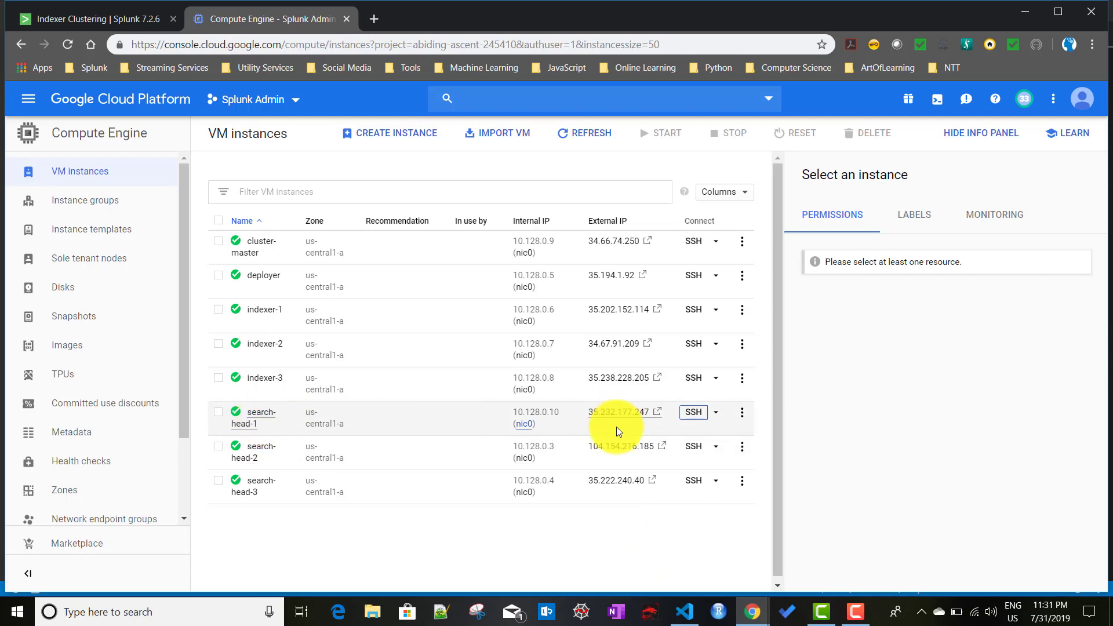
pyautogui.moveTo(755, 621)
pyautogui.click(835, 511)
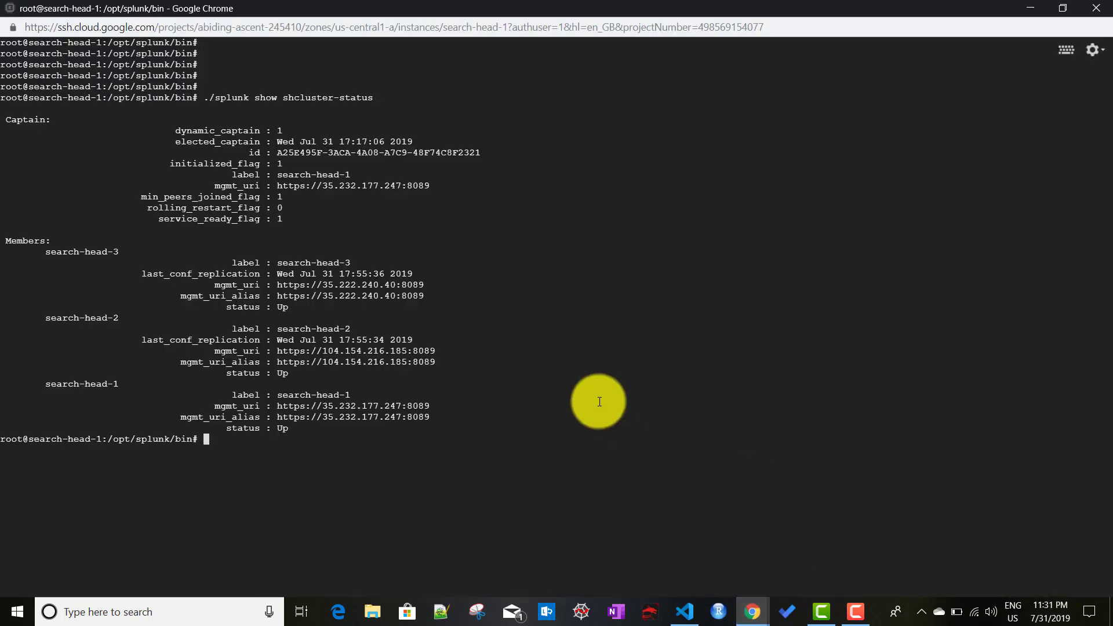
pyautogui.press('Return')
pyautogui.press('Return')
pyautogui.write('claear')
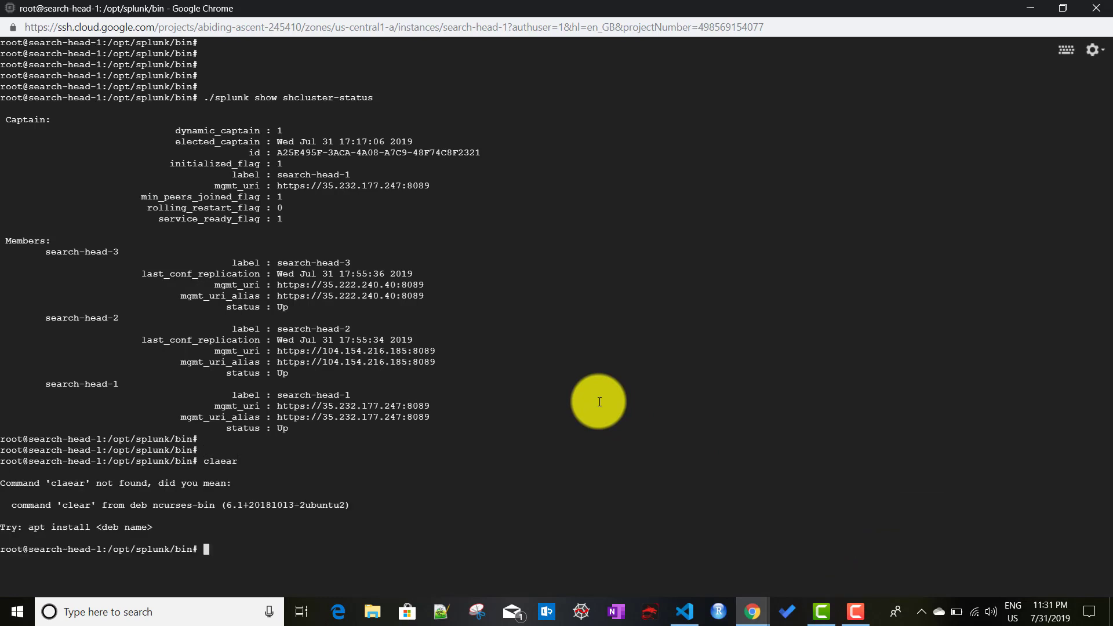
pyautogui.write('clear')
pyautogui.press('Return')
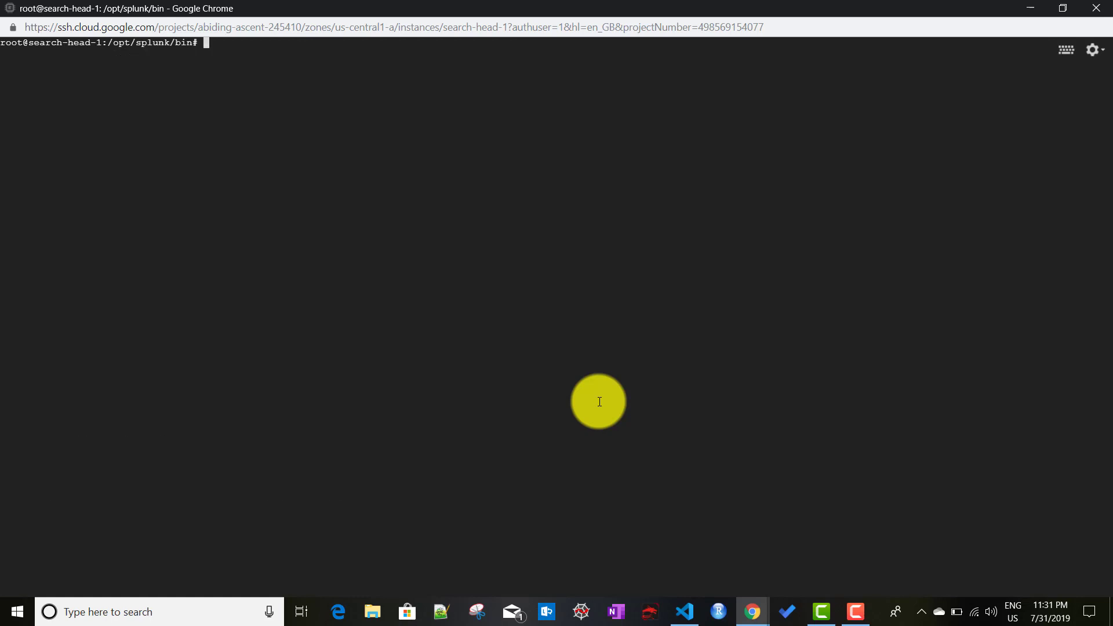
pyautogui.press('Return')
pyautogui.press('Return')
pyautogui.press('Return')
pyautogui.press('Return')
pyautogui.press('Return')
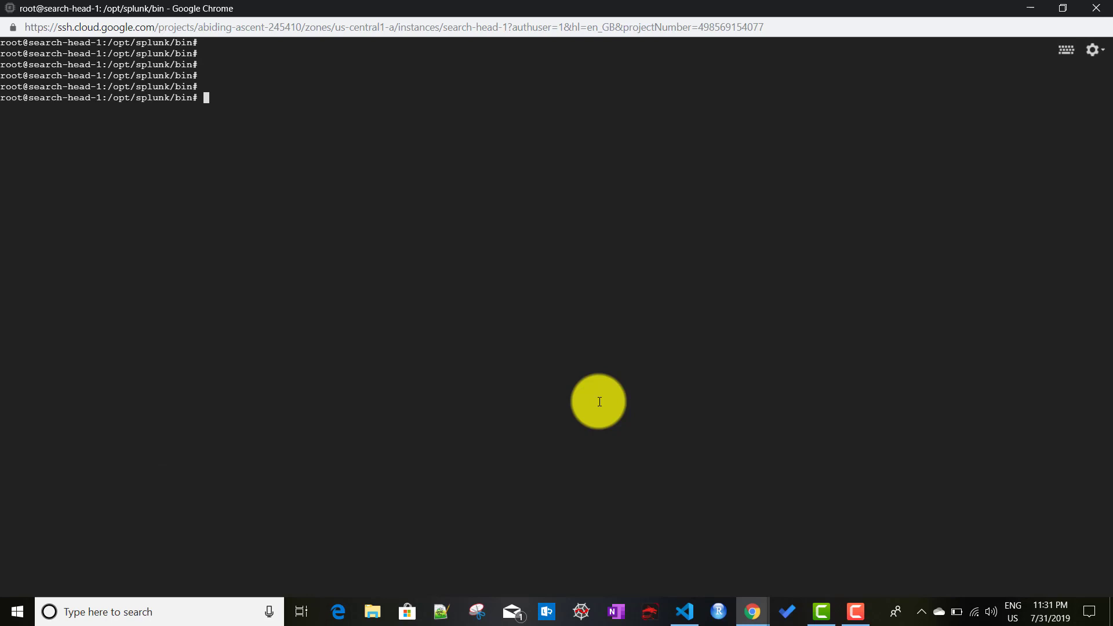
# Step: Run the pasted splunk edit cluster-config command on search-head-1, then ./splunk restart
pyautogui.hotkey('ctrl', 'v')
pyautogui.press('Return')
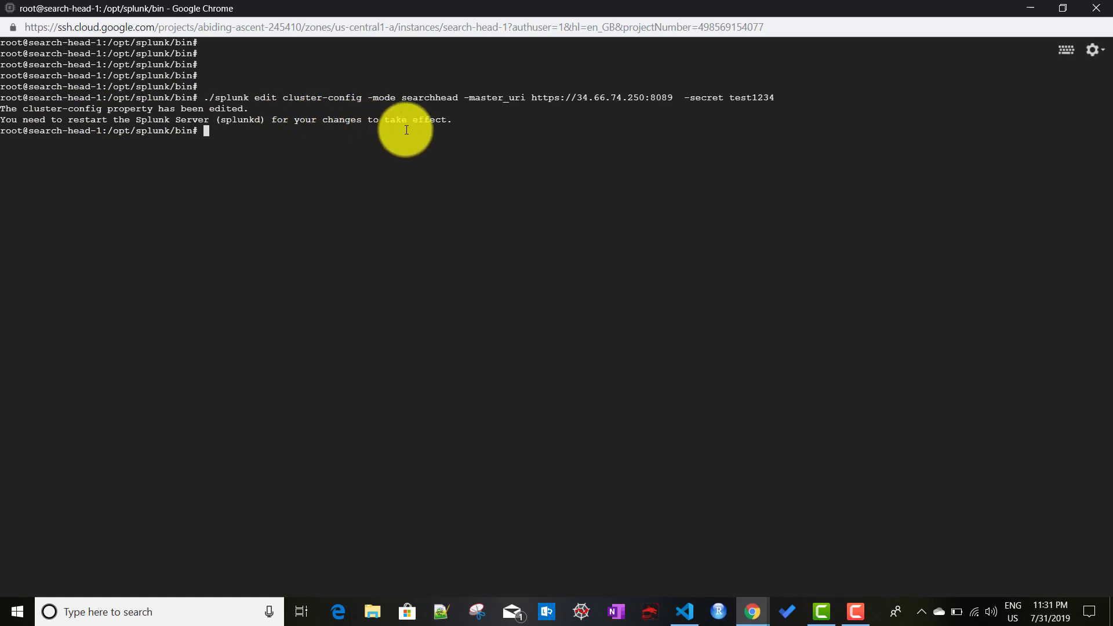
pyautogui.write('./splunk')
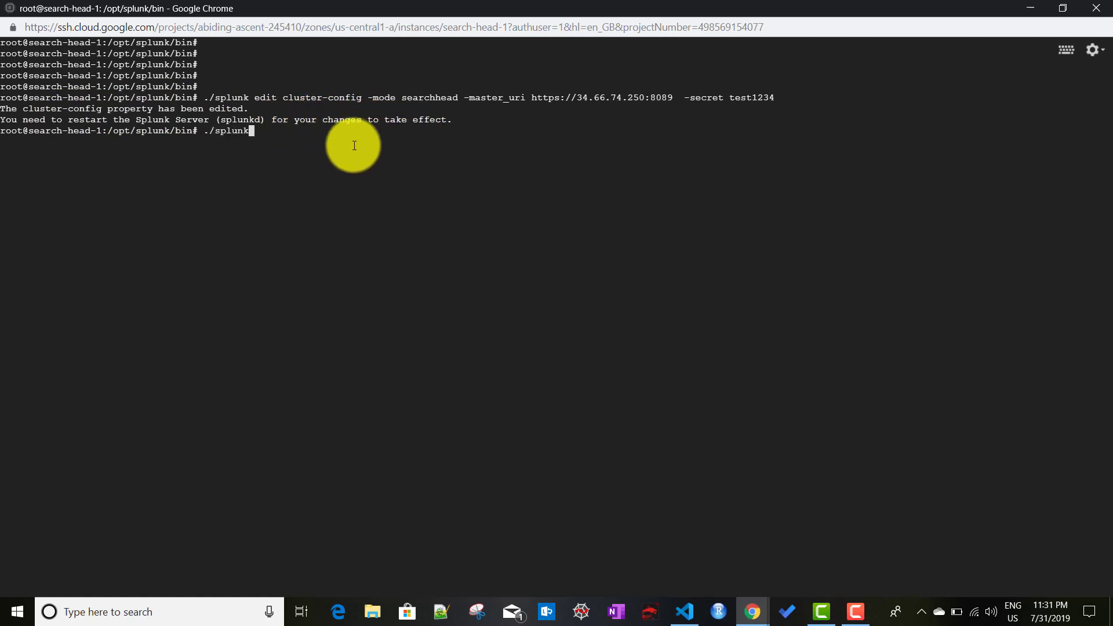
pyautogui.write(' restart')
pyautogui.press('Return')
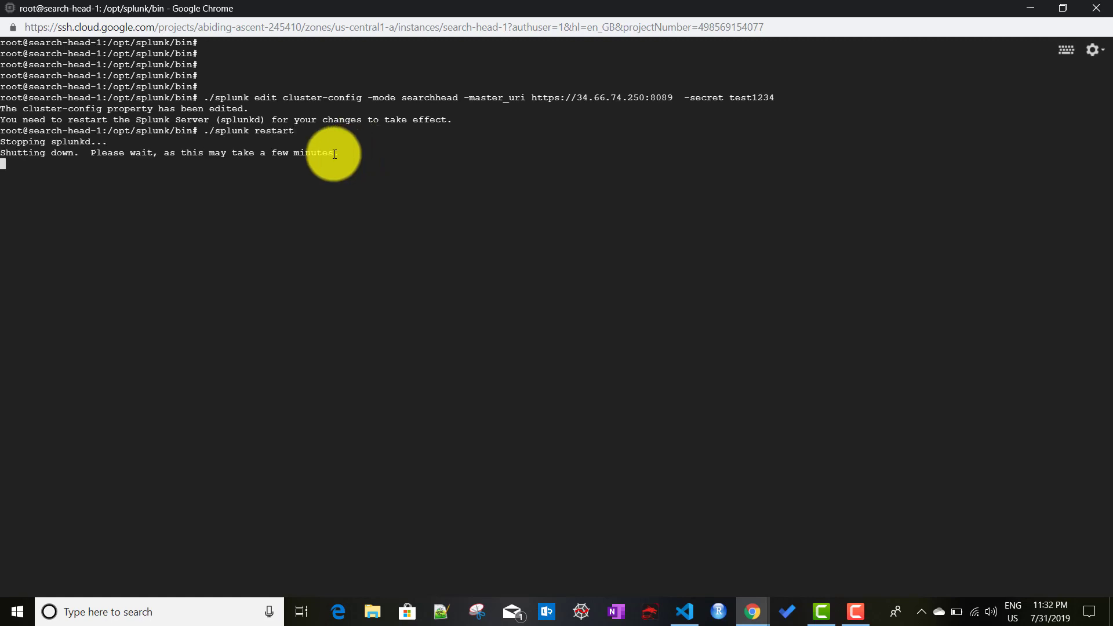
# Step: Open a full-screen SSH session to search-head-2 from the VM instances list
pyautogui.click(745, 610)
pyautogui.click(681, 561)
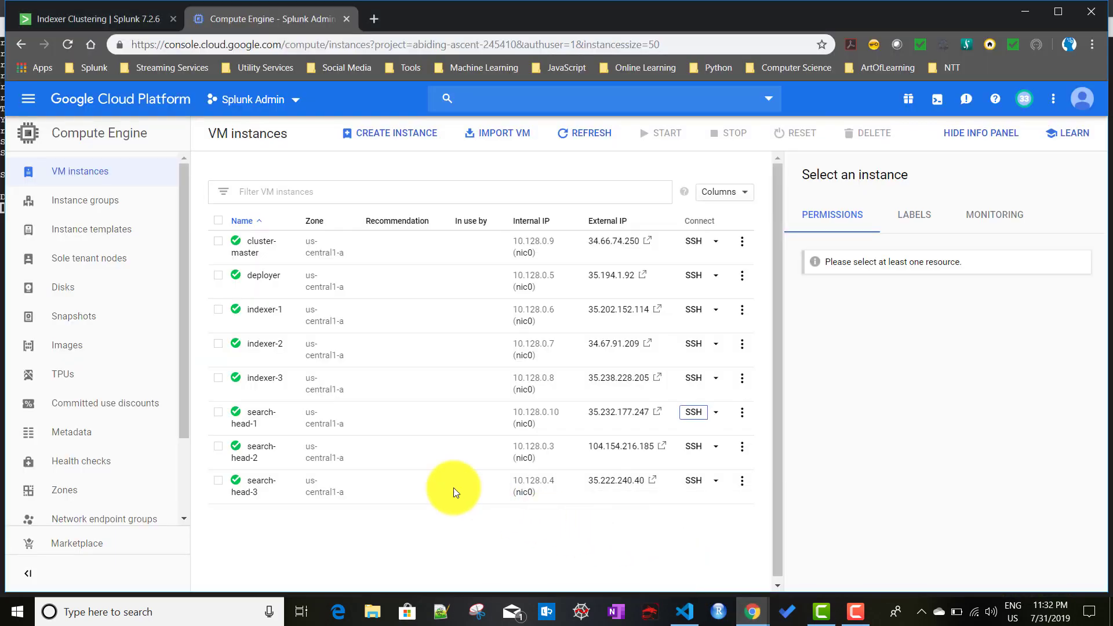
pyautogui.click(699, 448)
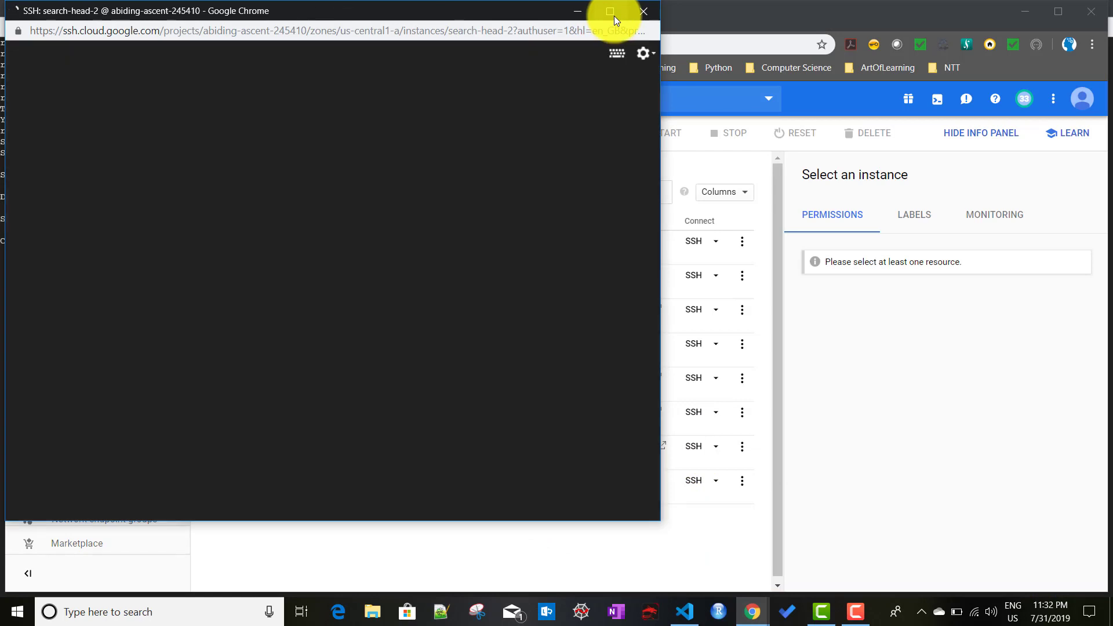
pyautogui.click(613, 16)
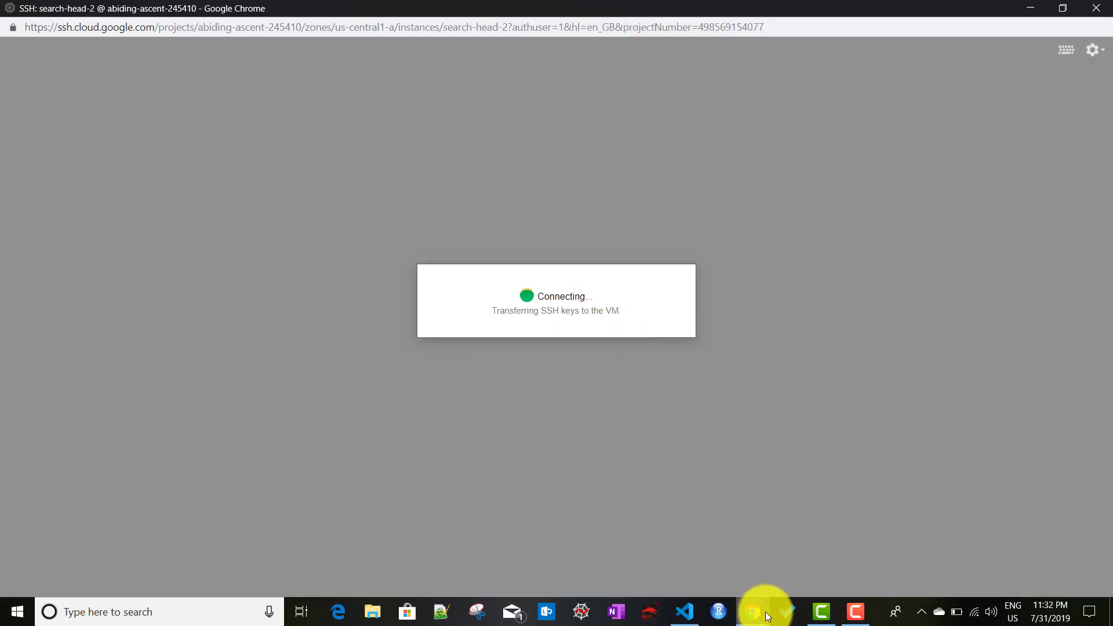
# Step: Open a full-screen SSH session to search-head-3, leaving VM instances in front
pyautogui.moveTo(745, 608)
pyautogui.click(579, 551)
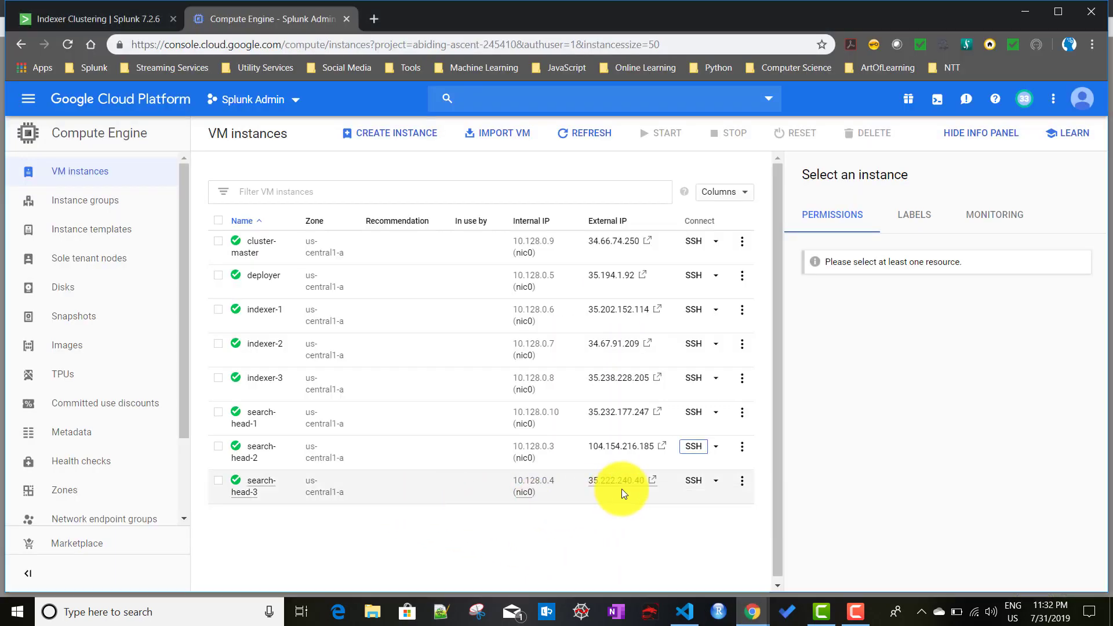
pyautogui.click(695, 482)
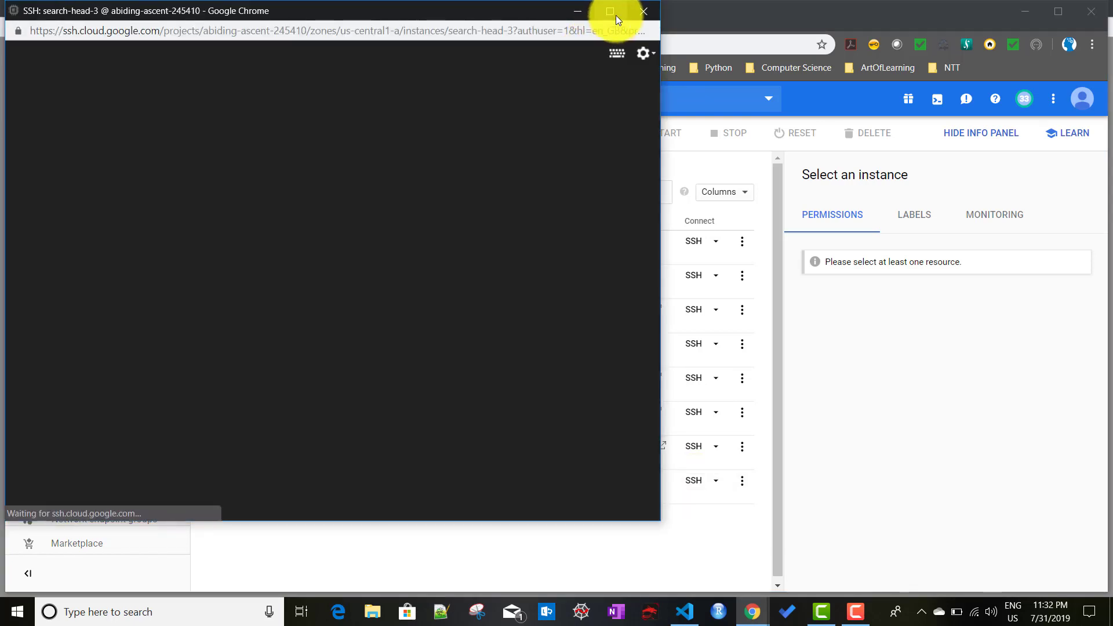
pyautogui.click(615, 16)
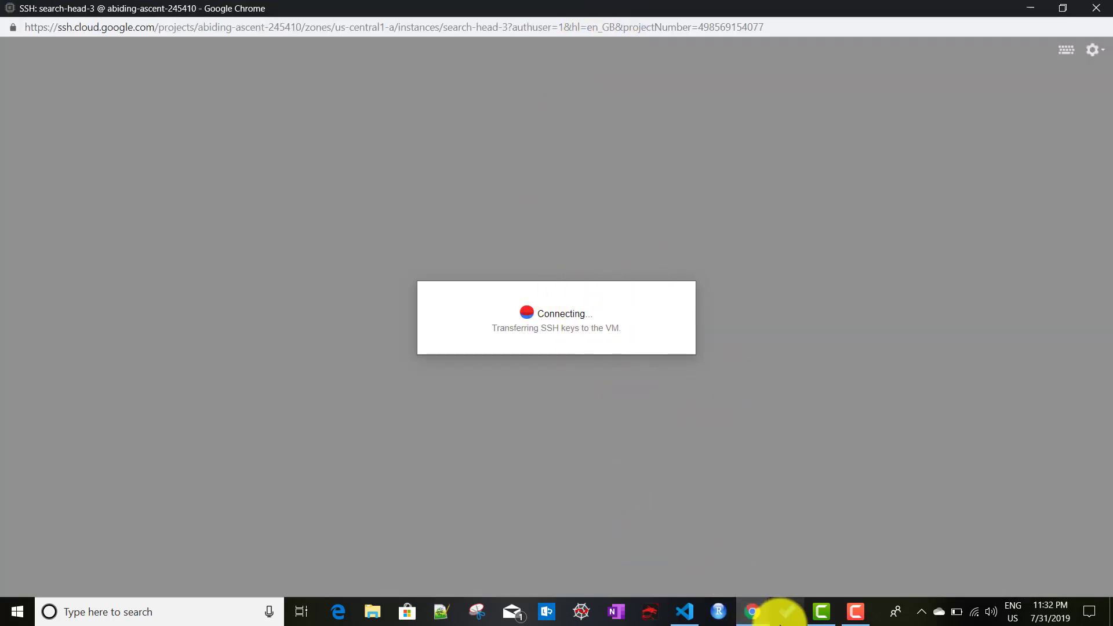
pyautogui.moveTo(755, 610)
pyautogui.click(517, 548)
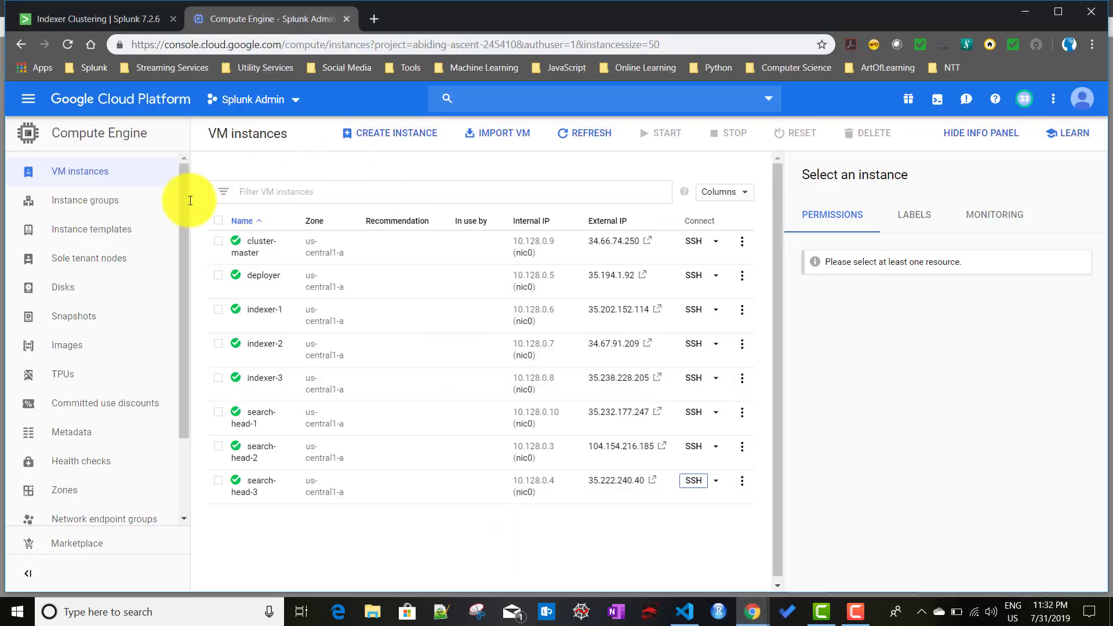
# Step: Show the Master Node's Search Heads tab, listing cluster-master and search-head-1 as Up
pyautogui.click(78, 13)
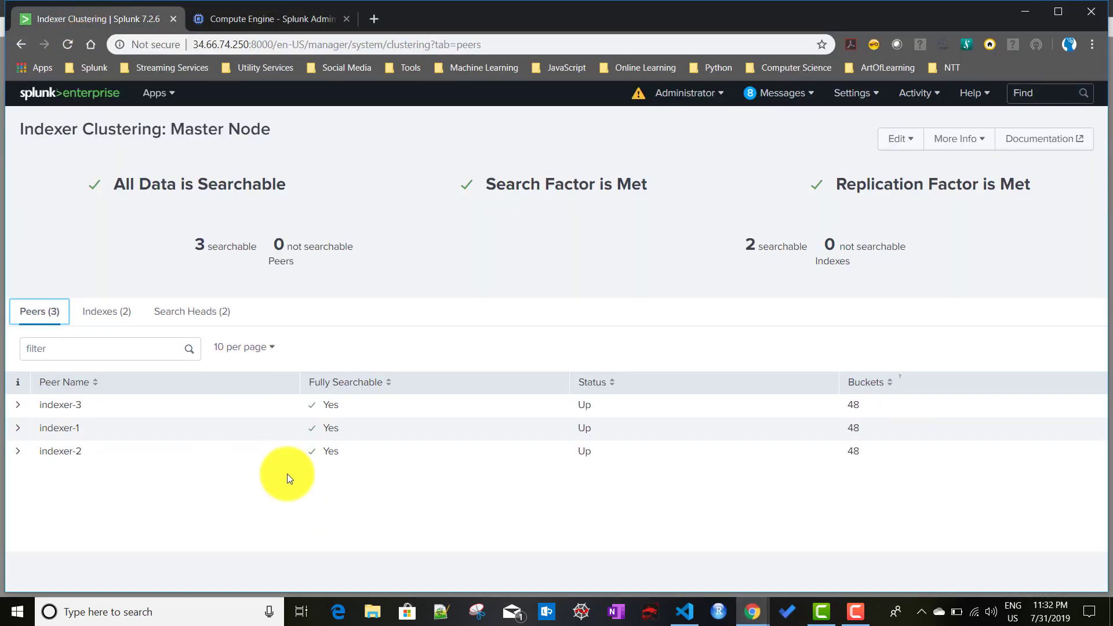
pyautogui.click(175, 319)
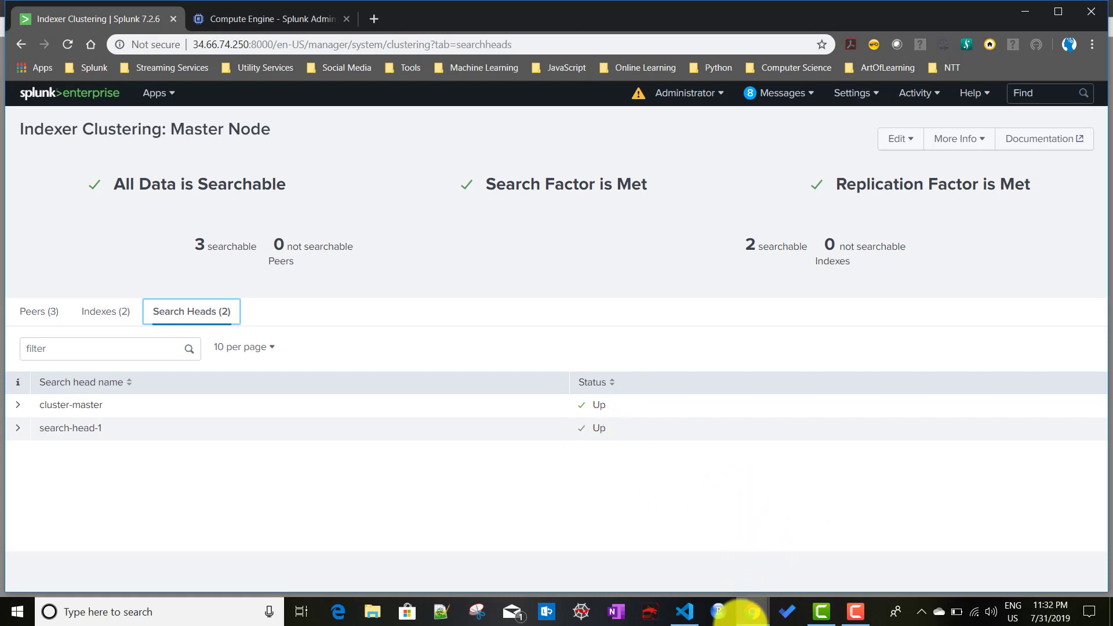
# Step: On search-head-2, become root with sudo su, clear, and cd to /opt/splunk/bin
pyautogui.moveTo(754, 606)
pyautogui.click(794, 559)
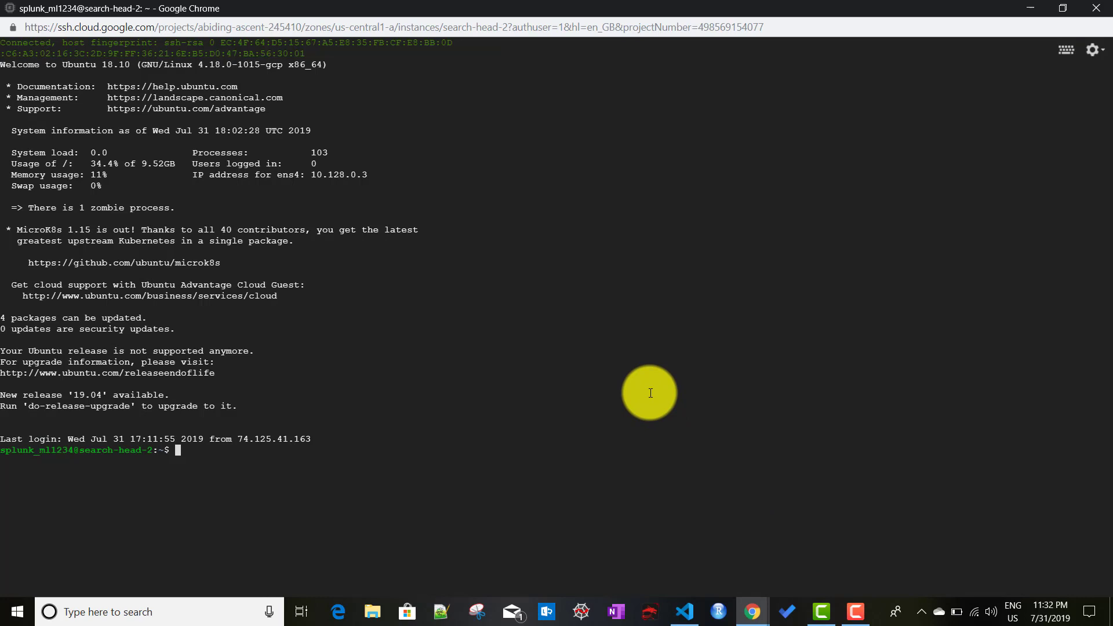
pyautogui.write('sudo su')
pyautogui.press('Return')
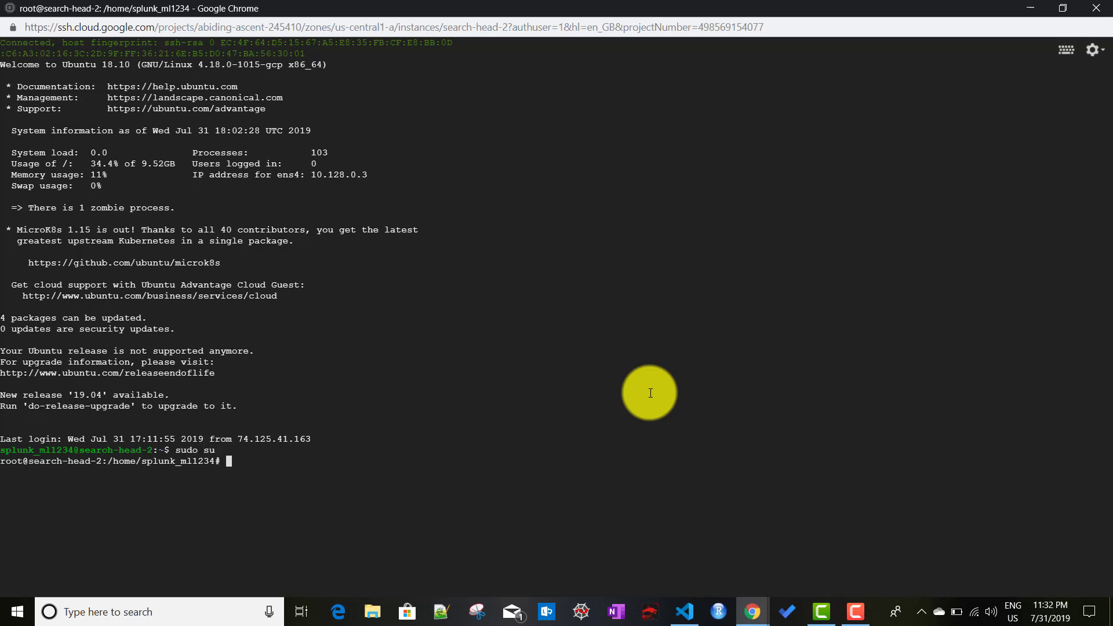
pyautogui.write('clear')
pyautogui.press('Return')
pyautogui.press('Return')
pyautogui.press('Return')
pyautogui.press('Return')
pyautogui.write('cd ')
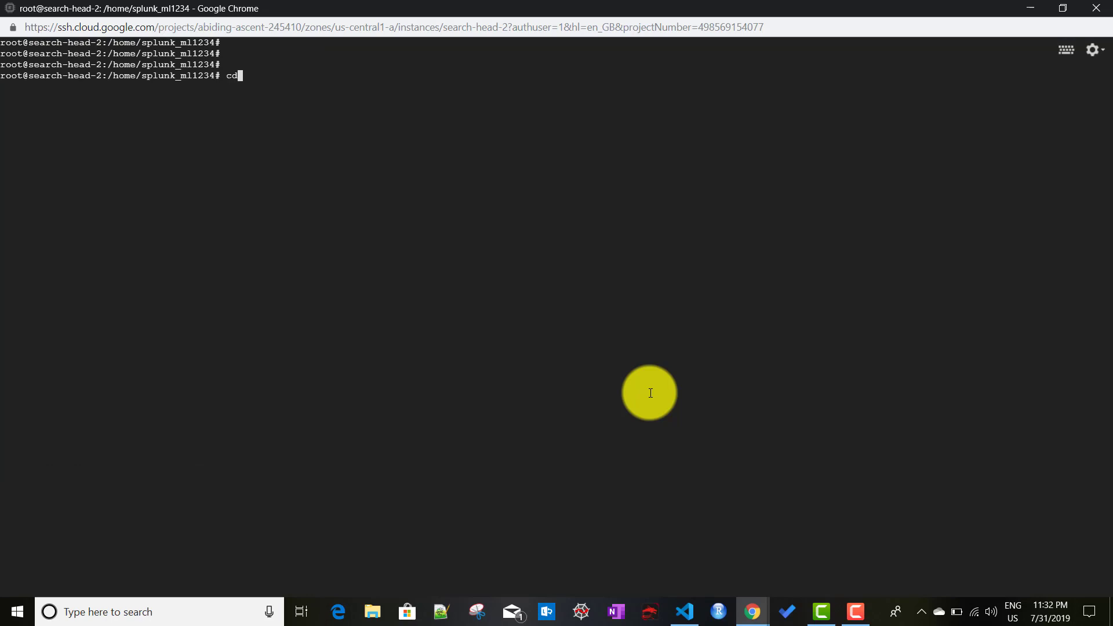
pyautogui.write('/op')
pyautogui.press('Tab')
pyautogui.write('s')
pyautogui.press('Tab')
pyautogui.write('b')
pyautogui.press('Tab')
pyautogui.press('Return')
pyautogui.press('Return')
pyautogui.press('Return')
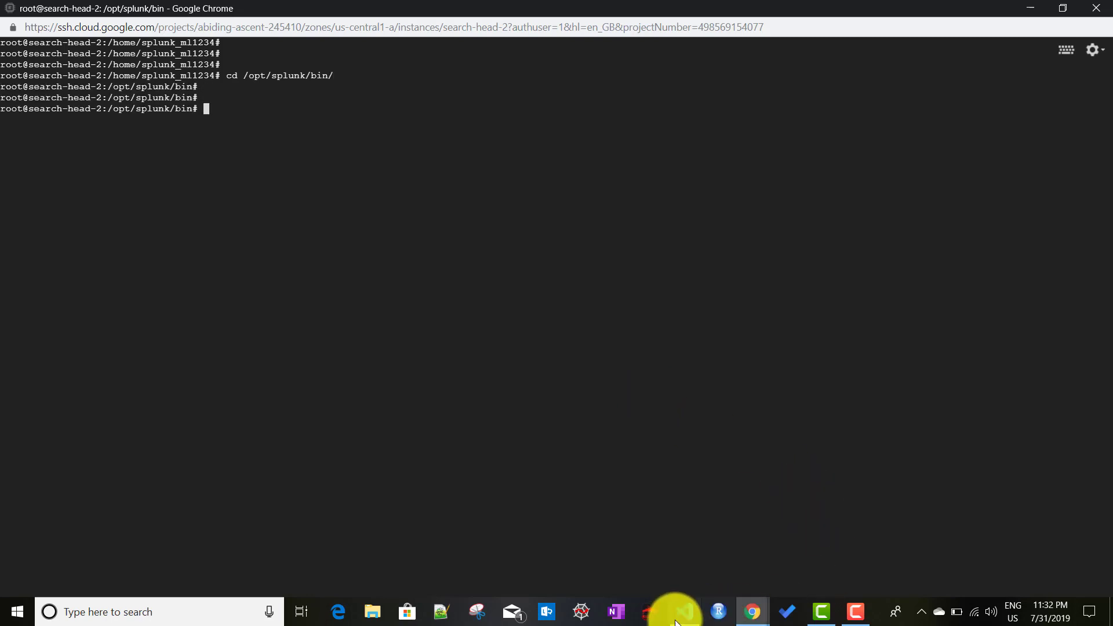
# Step: Run the cluster-config command and ./splunk restart on search-head-2, then bring up search-head-3
pyautogui.click(678, 612)
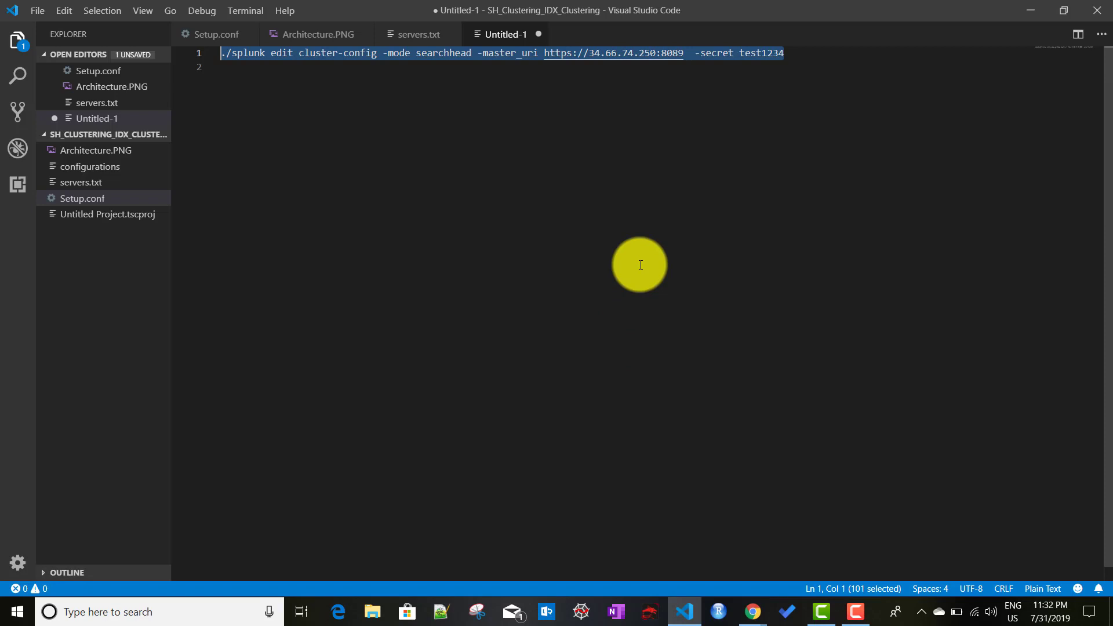
pyautogui.hotkey('alt', 'Tab')
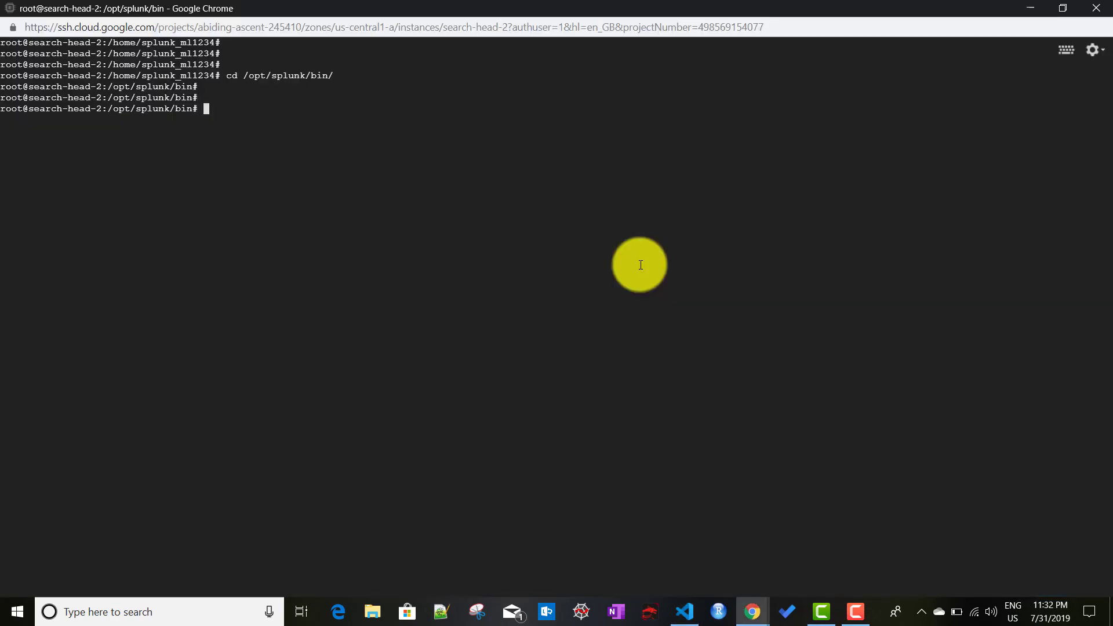
pyautogui.write('./splunk edit cluster-config -mode searchhead -master_uri https://34.66.74.250:8089  -secret test1234')
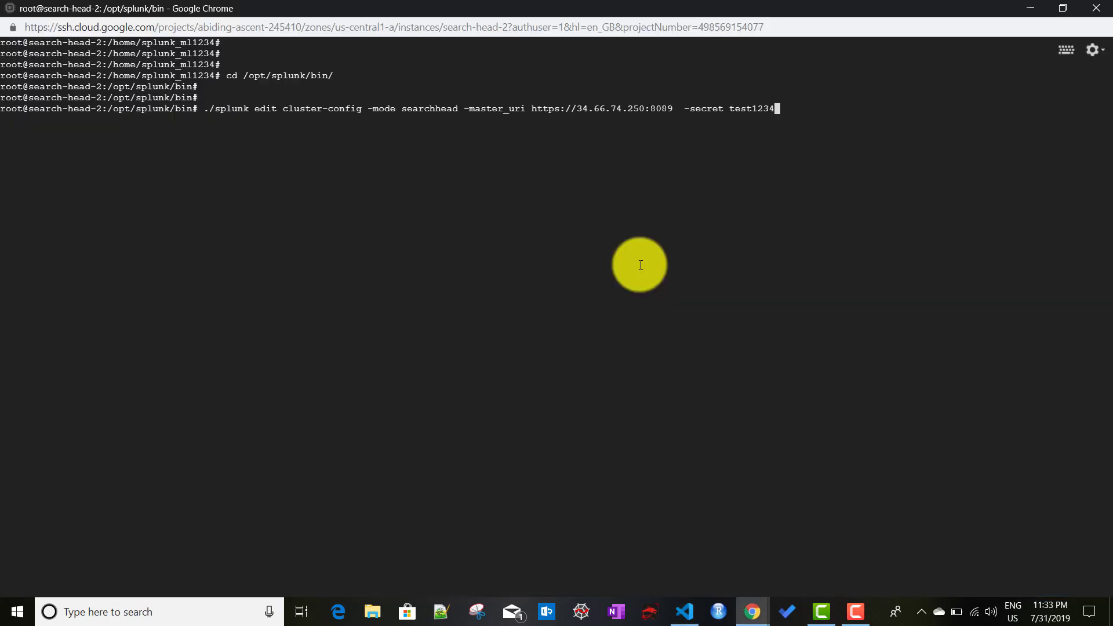
pyautogui.press('Return')
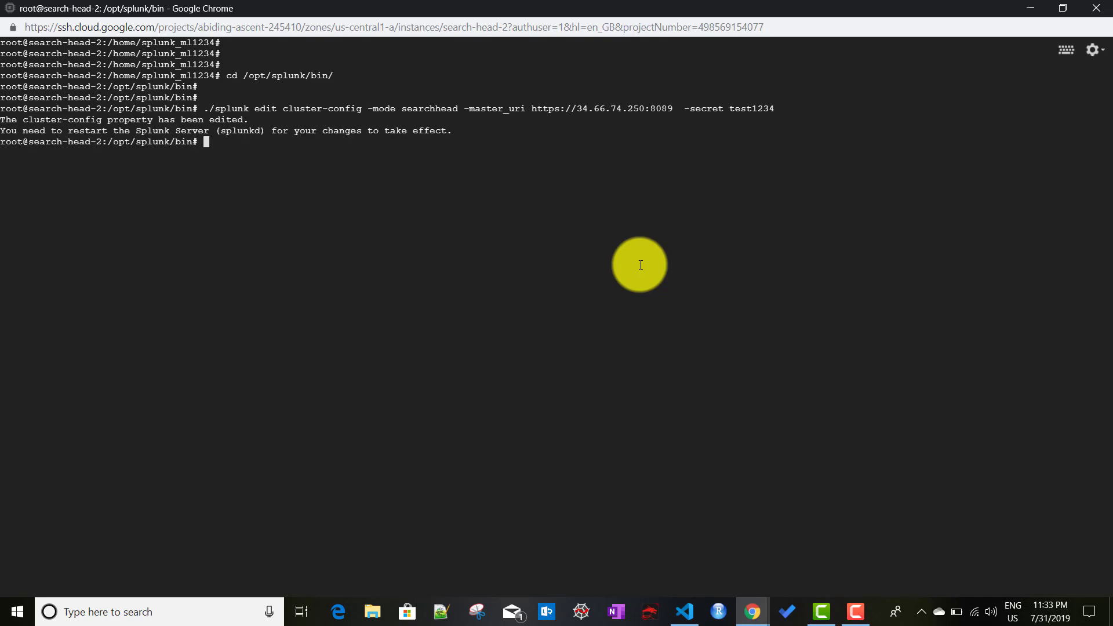
pyautogui.write('./splunk restart')
pyautogui.press('Return')
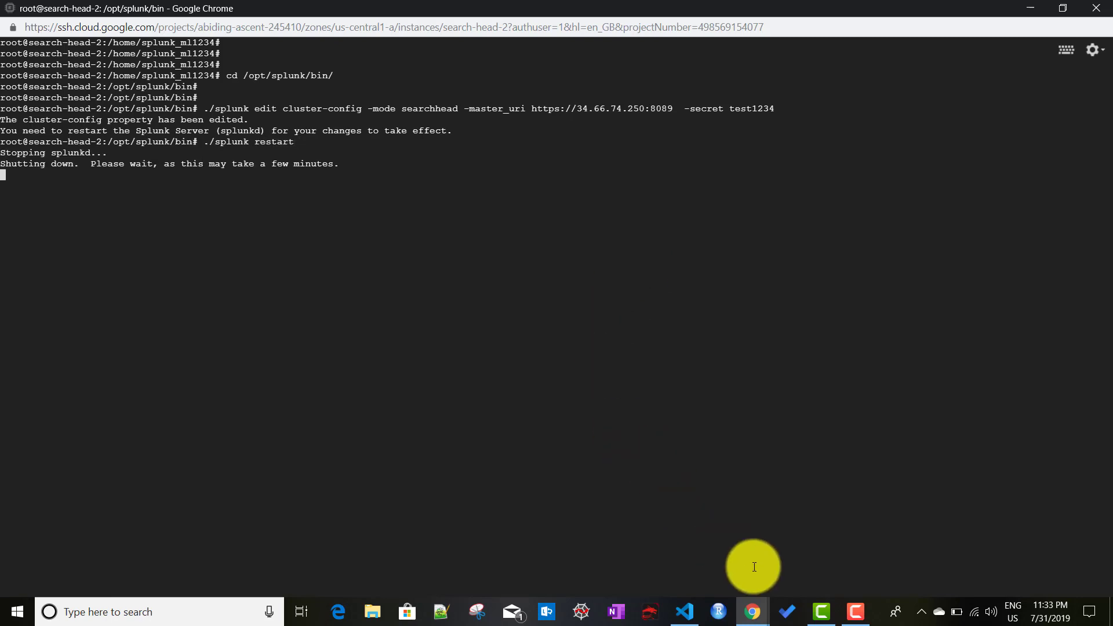
pyautogui.moveTo(752, 610)
pyautogui.click(967, 528)
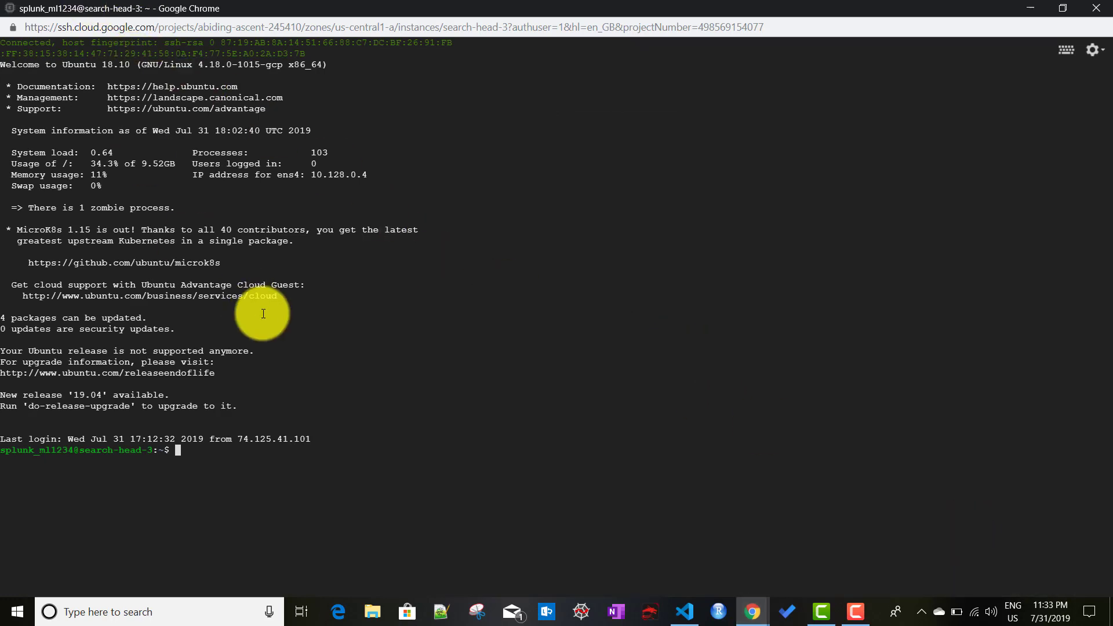
# Step: On search-head-3, become root with sudo su, clear, and cd to /opt/splunk/bin
pyautogui.write('sudo su')
pyautogui.press('Return')
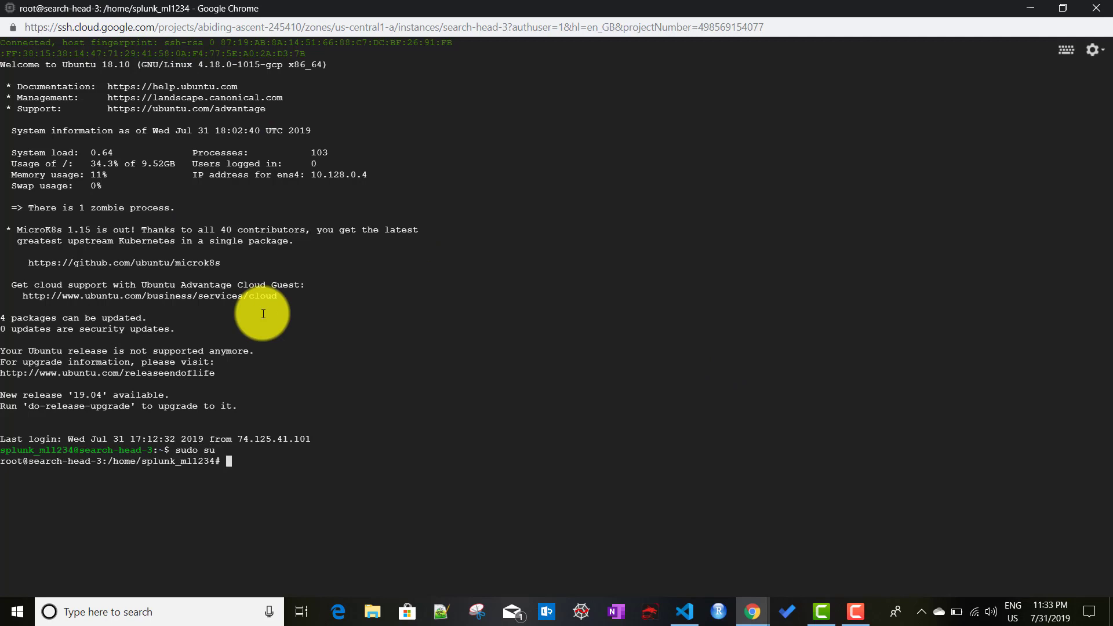
pyautogui.write('claer')
pyautogui.press('BackSpace')
pyautogui.press('BackSpace')
pyautogui.press('BackSpace')
pyautogui.write('ear')
pyautogui.press('Return')
pyautogui.press('Return')
pyautogui.press('Return')
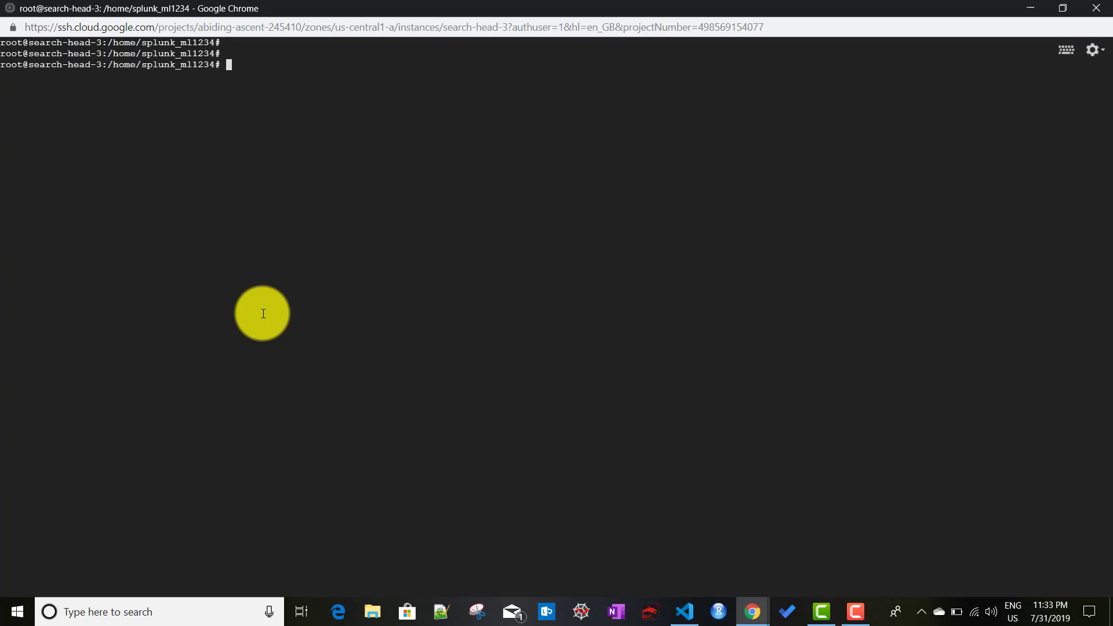
pyautogui.press('Return')
pyautogui.press('Return')
pyautogui.write('cd /')
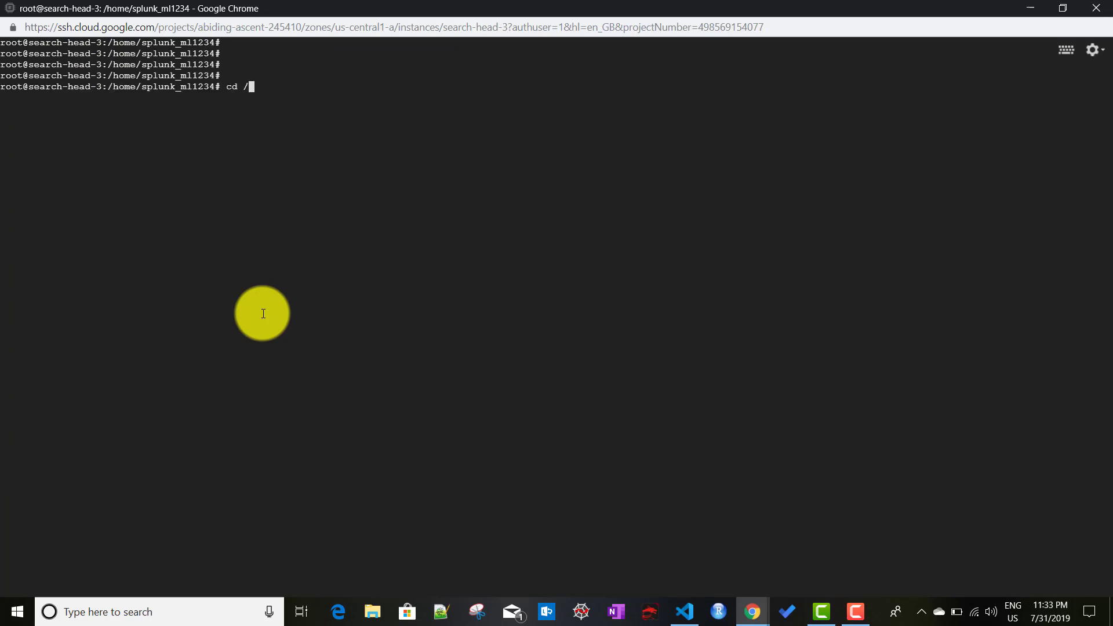
pyautogui.write('opt/sp')
pyautogui.press('Tab')
pyautogui.write('b')
pyautogui.press('Tab')
pyautogui.press('Return')
pyautogui.press('Return')
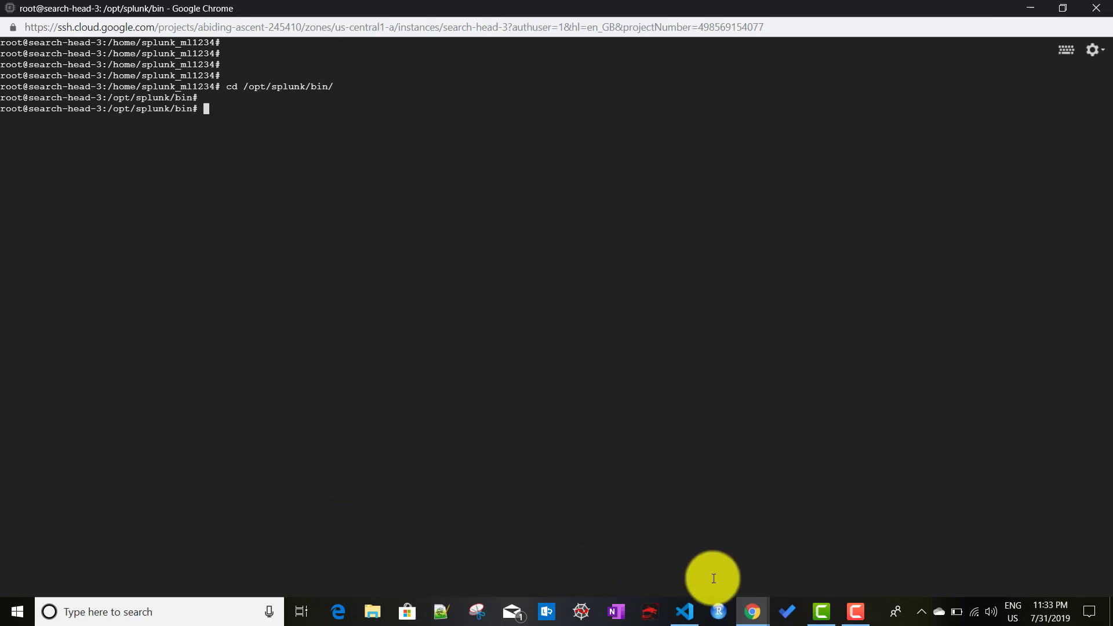
pyautogui.click(685, 611)
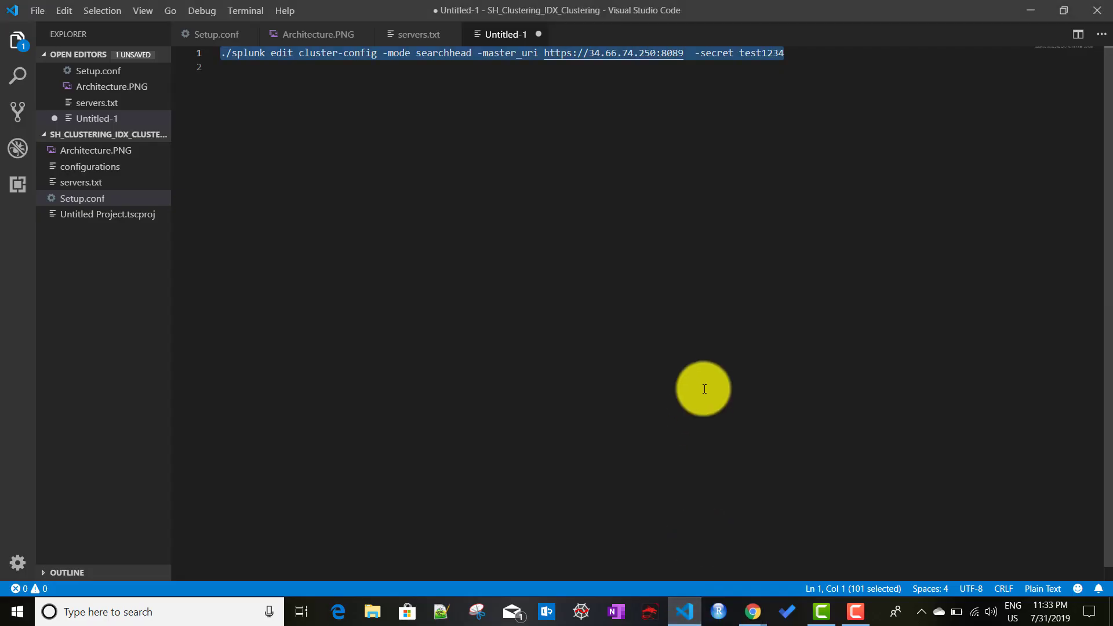
pyautogui.hotkey('alt', 'Tab')
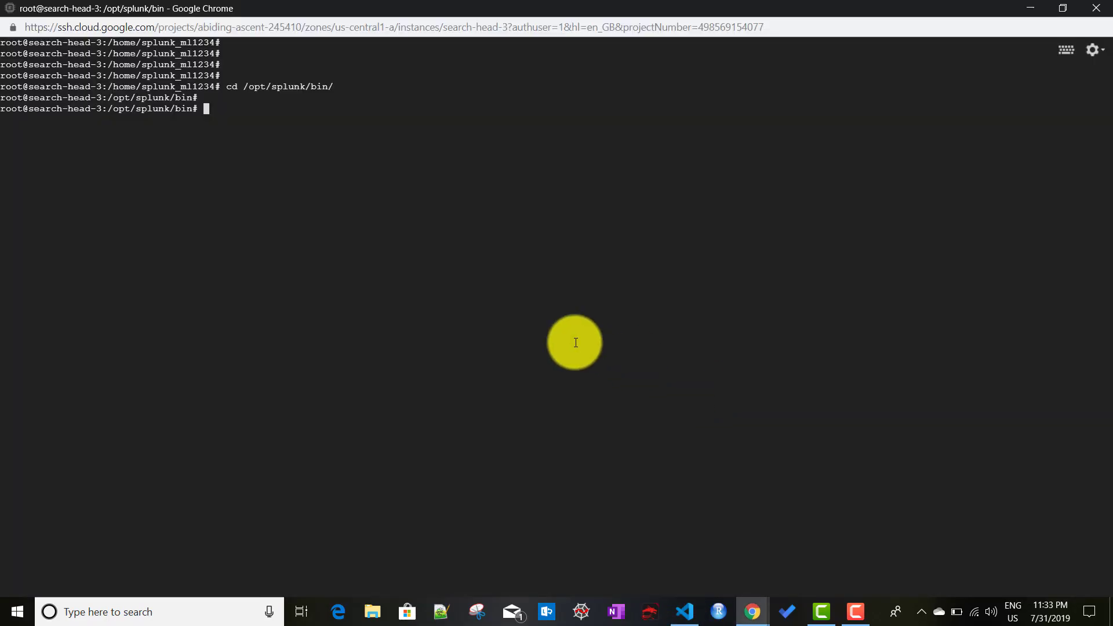
pyautogui.write('./splunk edit cluster-config -mode searchhead -master_uri https://34.66.74.250:8089  -secret test1234')
pyautogui.press('Return')
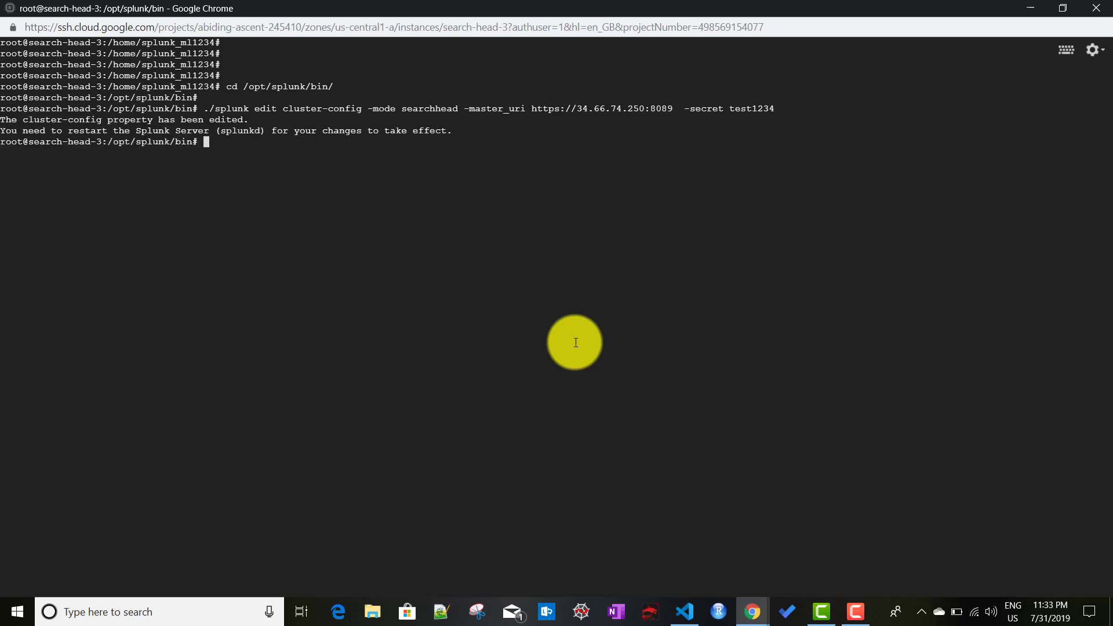
pyautogui.write('./splunk restart')
pyautogui.press('Return')
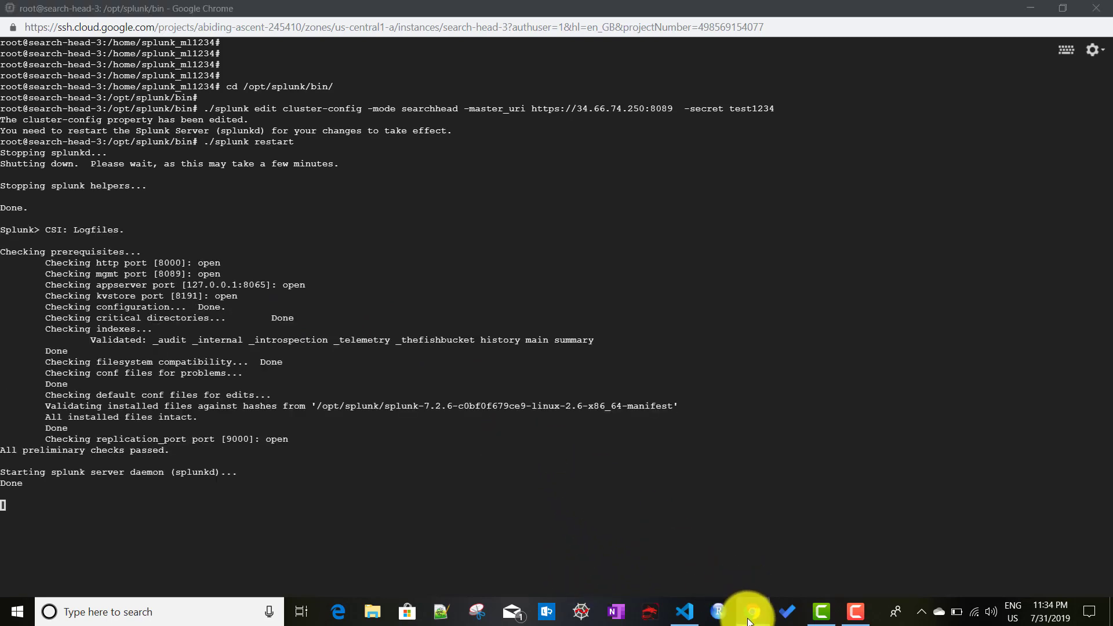
# Step: Recheck the master's Search Heads list after search-head-3's restart until it shows Up
pyautogui.moveTo(748, 619)
pyautogui.click(551, 555)
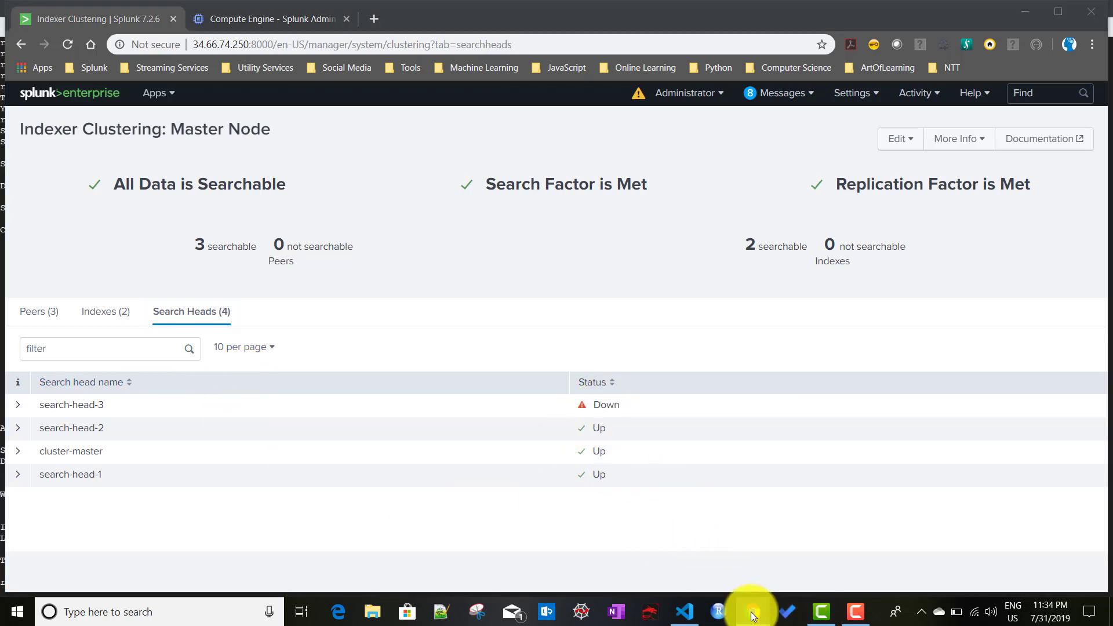
pyautogui.moveTo(752, 608)
pyautogui.click(945, 538)
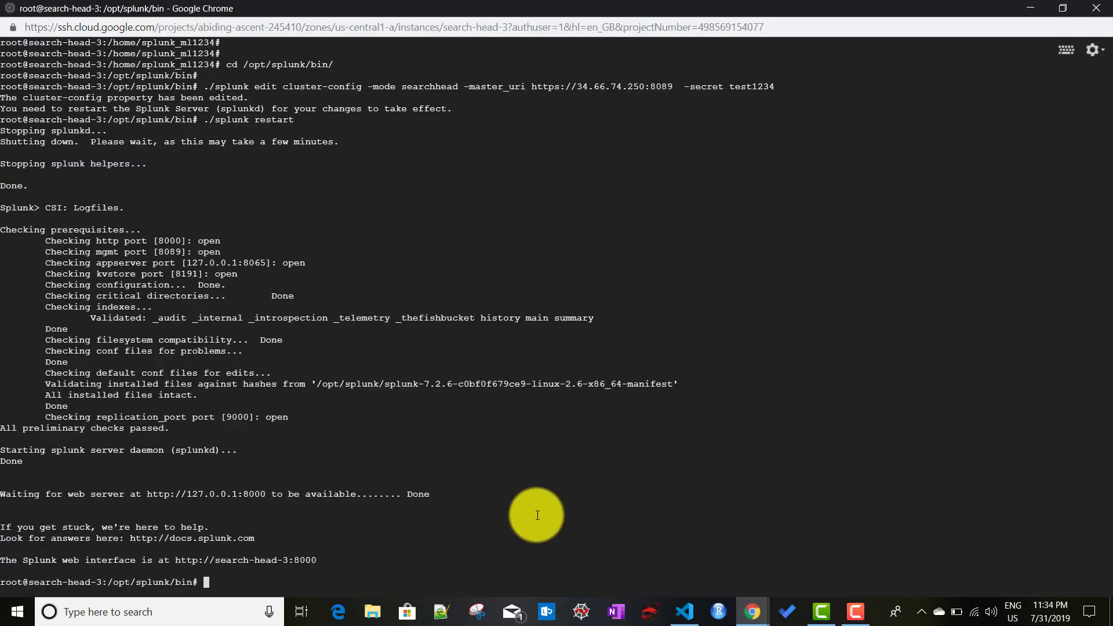
pyautogui.moveTo(714, 594)
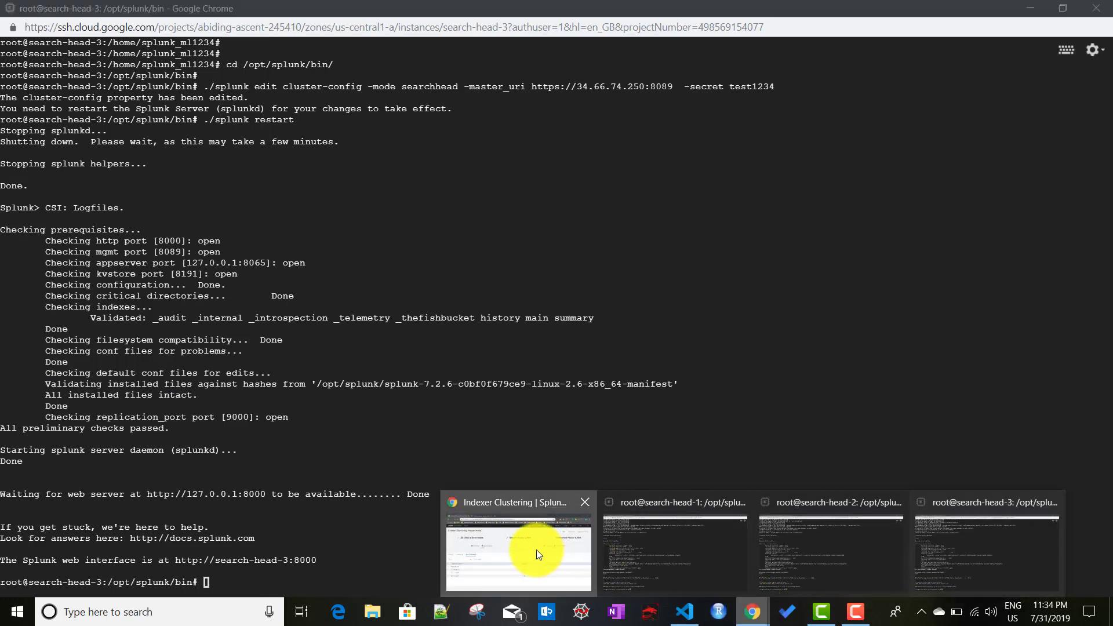
pyautogui.click(536, 550)
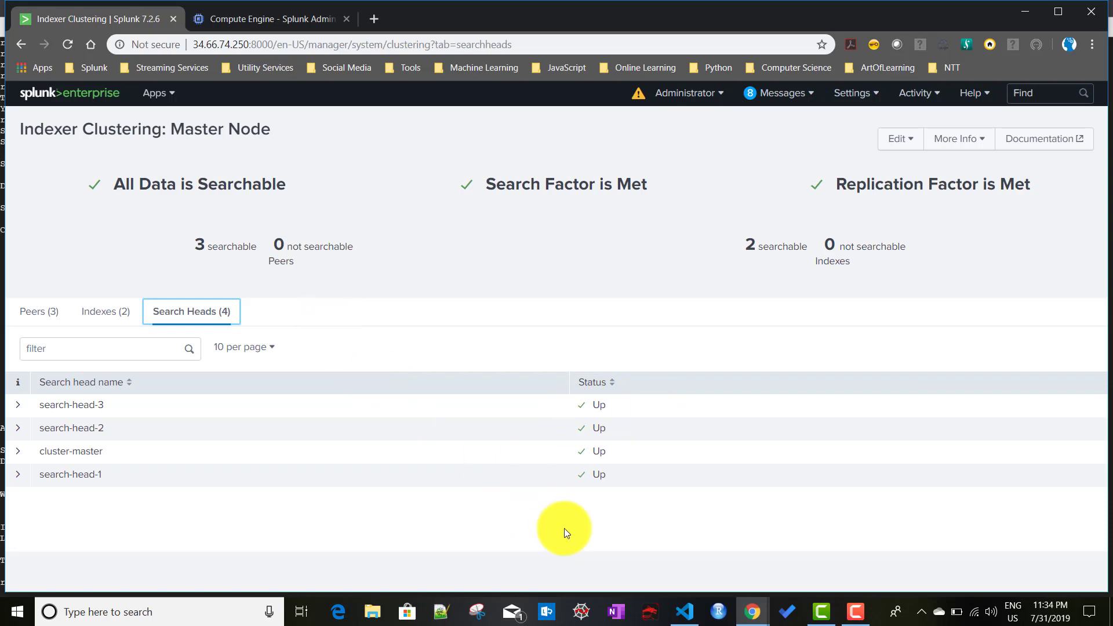
pyautogui.click(693, 613)
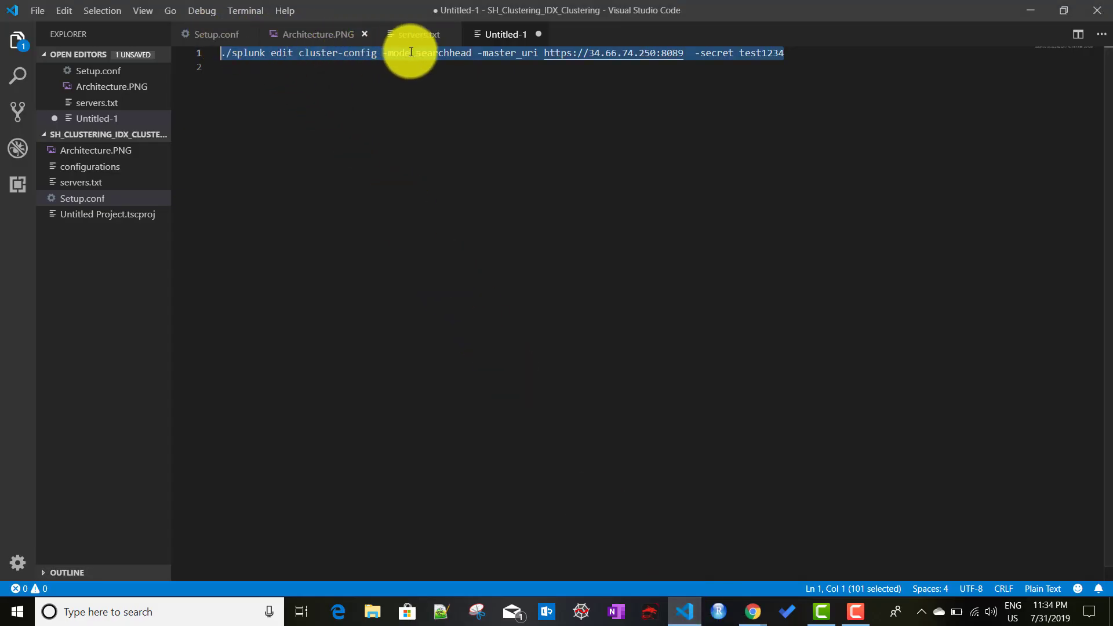
# Step: Open search-head-2's address 104.154.216.185:8000 from servers.txt in a new browser tab
pyautogui.click(420, 36)
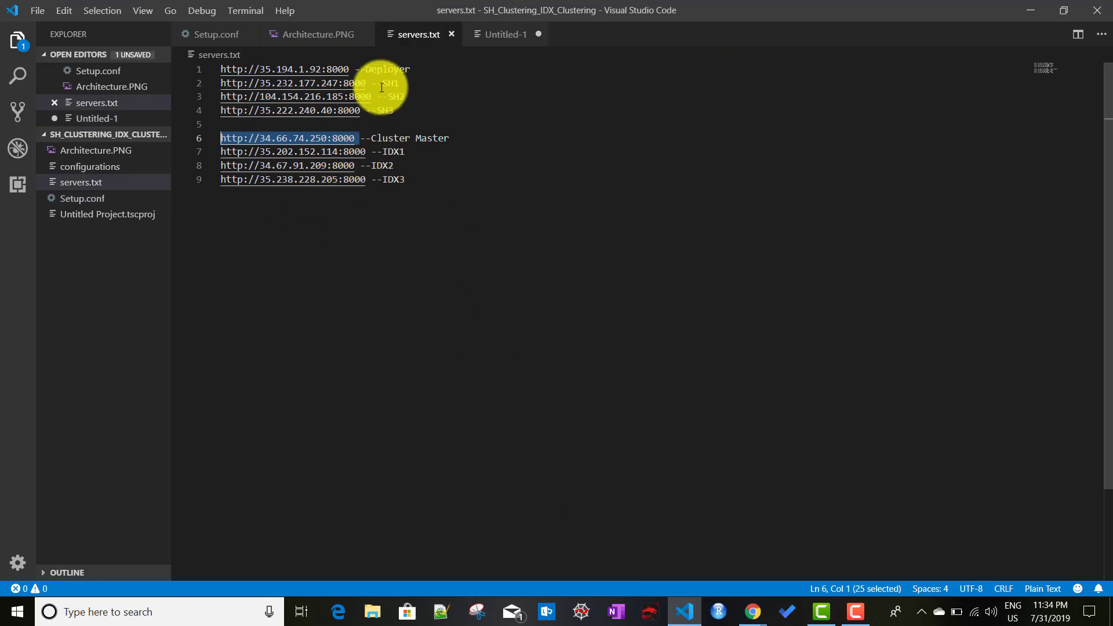
pyautogui.keyDown('ctrl'); pyautogui.click(346, 98); pyautogui.keyUp('ctrl')
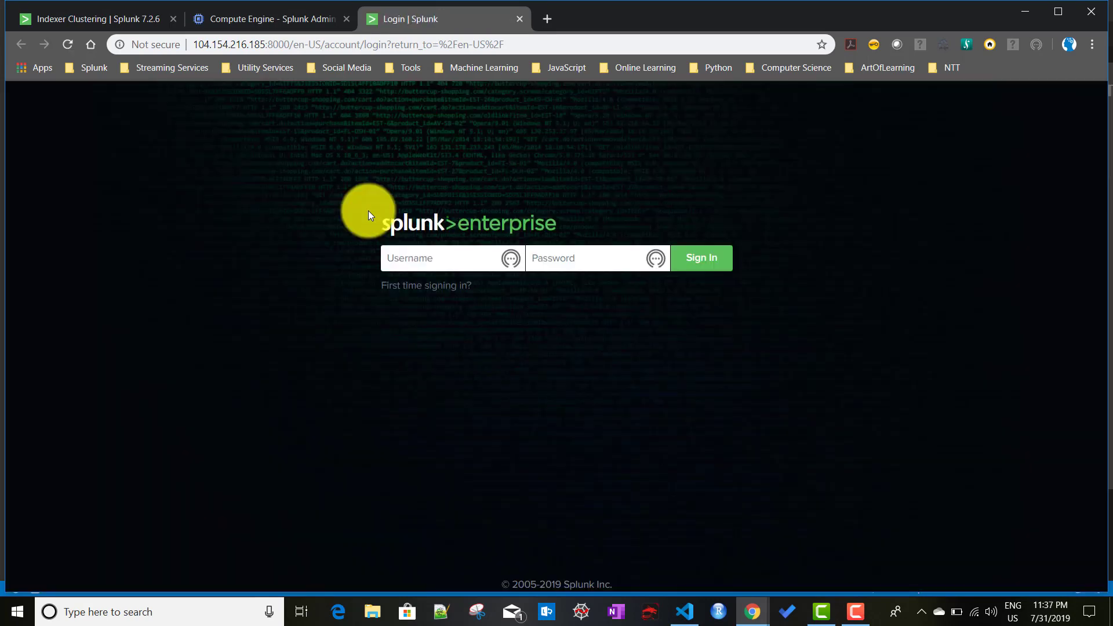
# Step: Sign in to search-head-2 as admin with the account password and open Search & Reporting
pyautogui.write('admin')
pyautogui.press('Tab')
pyautogui.write('c••••••')
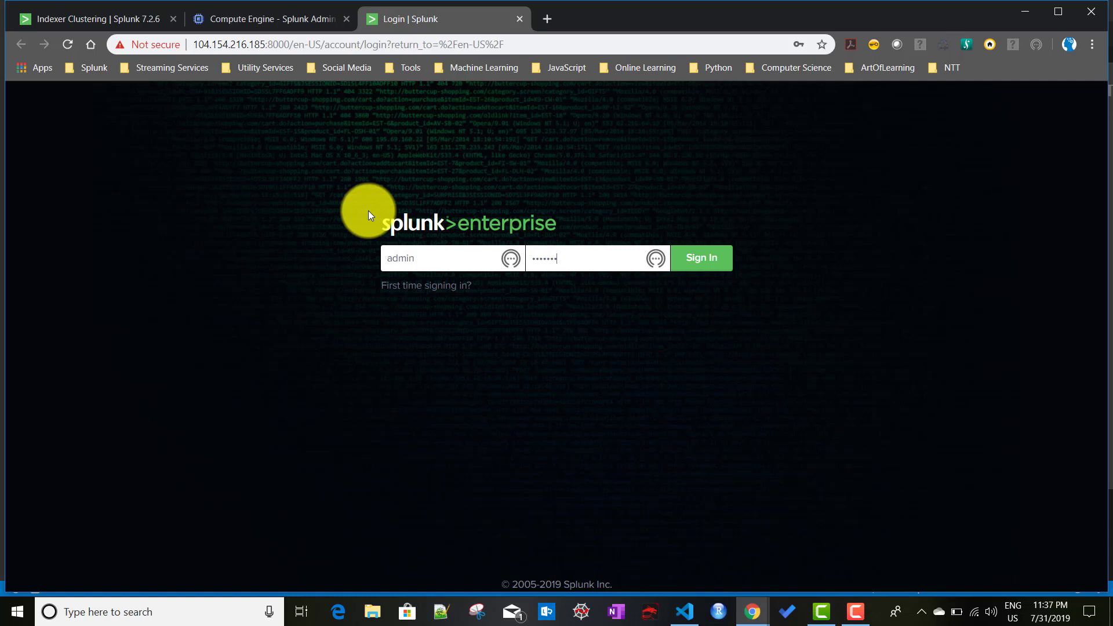
pyautogui.press('Return')
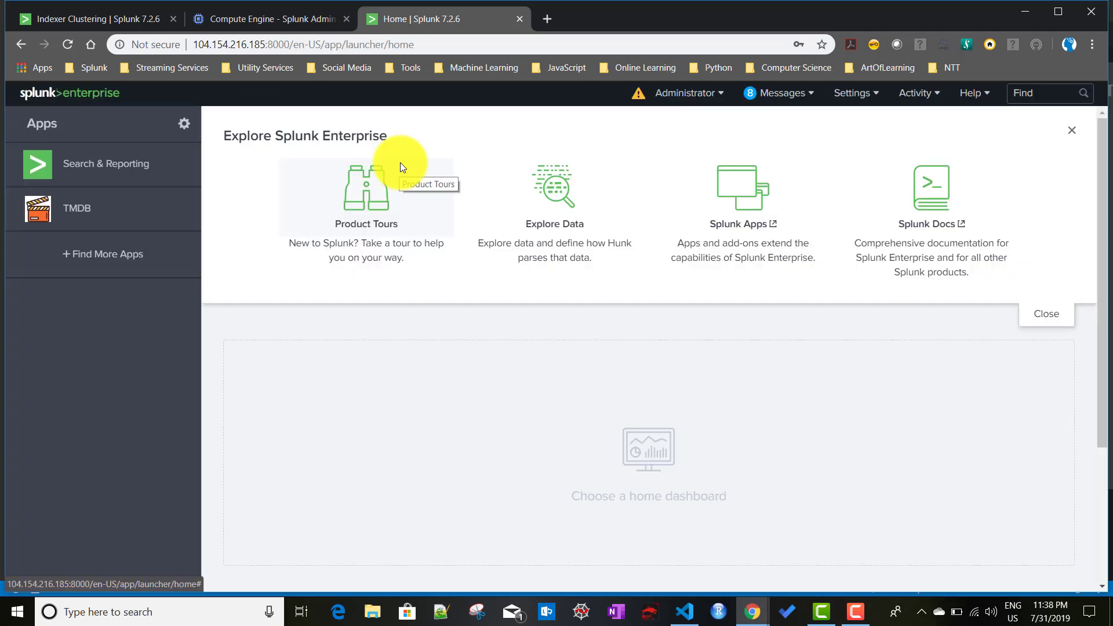
pyautogui.click(113, 172)
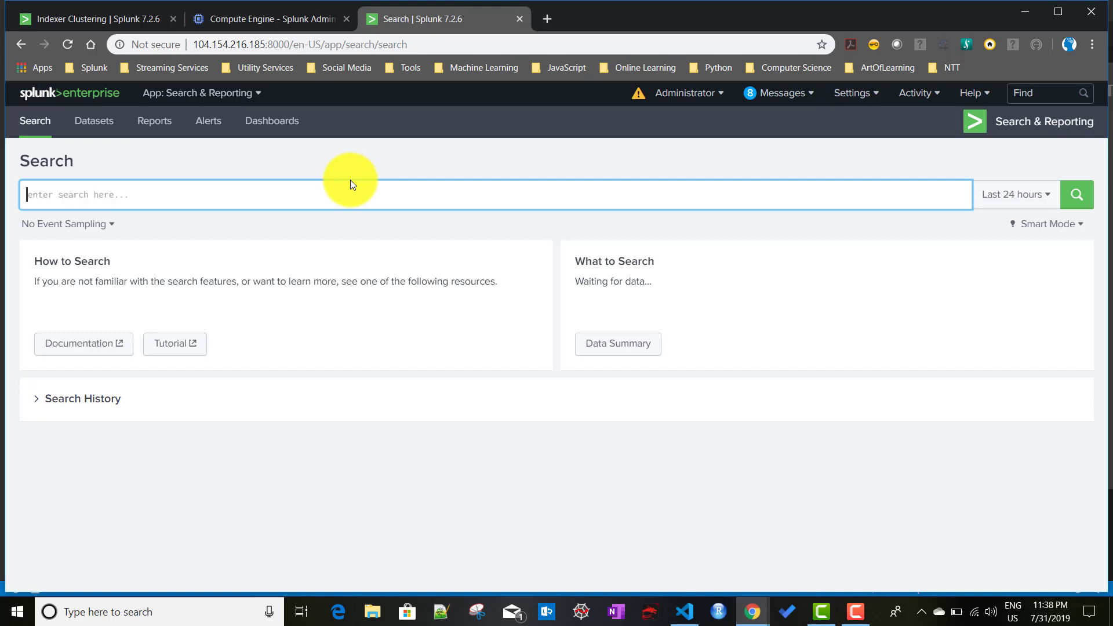
# Step: Search index=_internal over the Last 15 minutes
pyautogui.write('index')
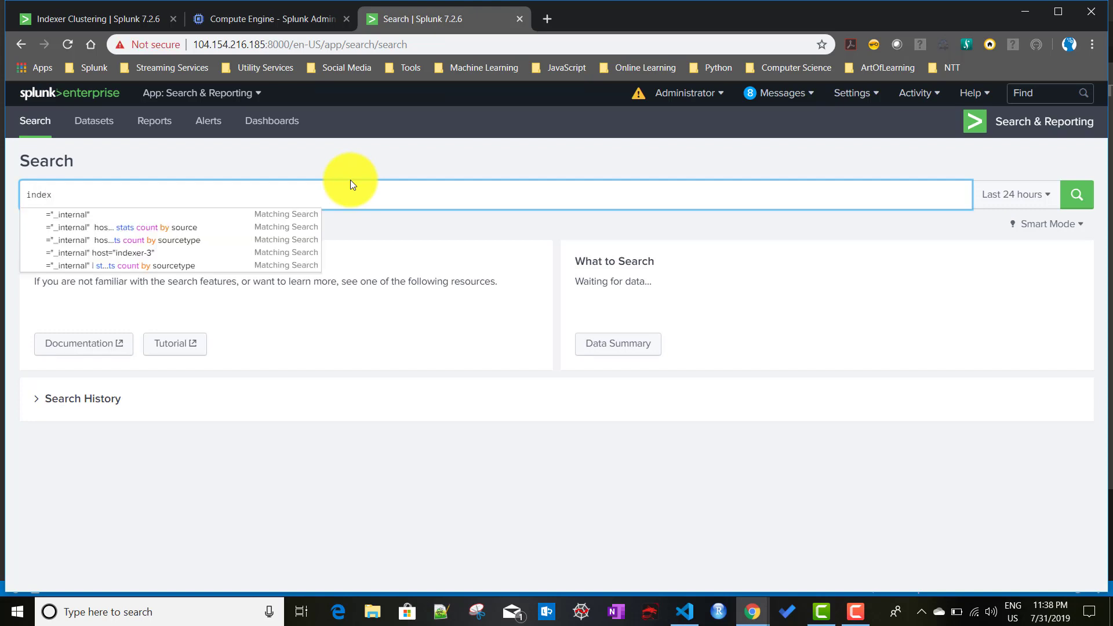
pyautogui.write('=_int')
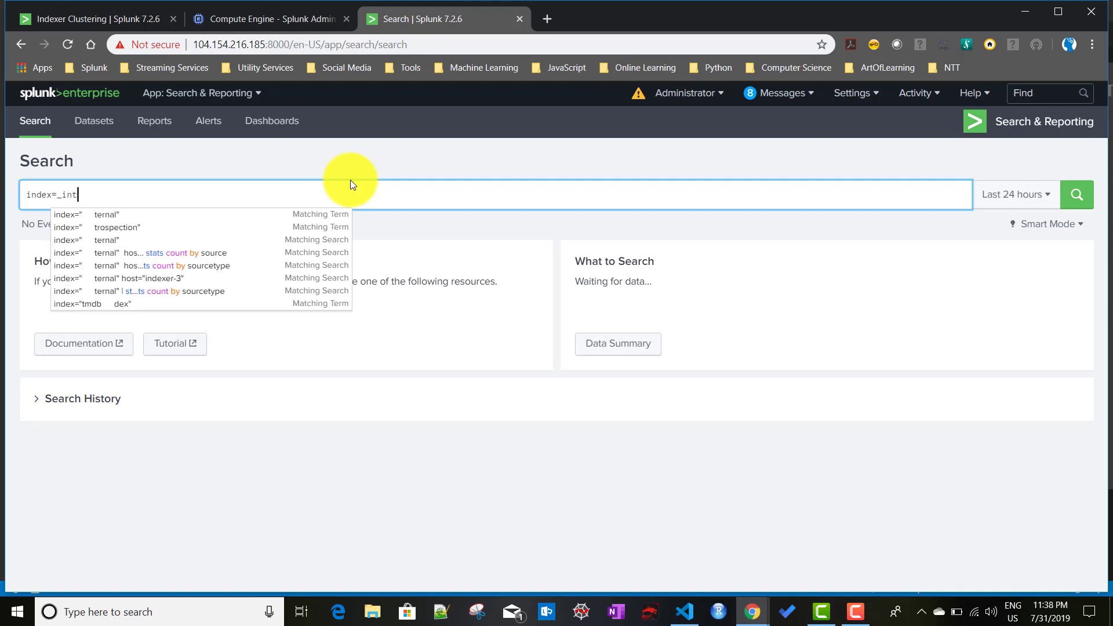
pyautogui.write('ernal')
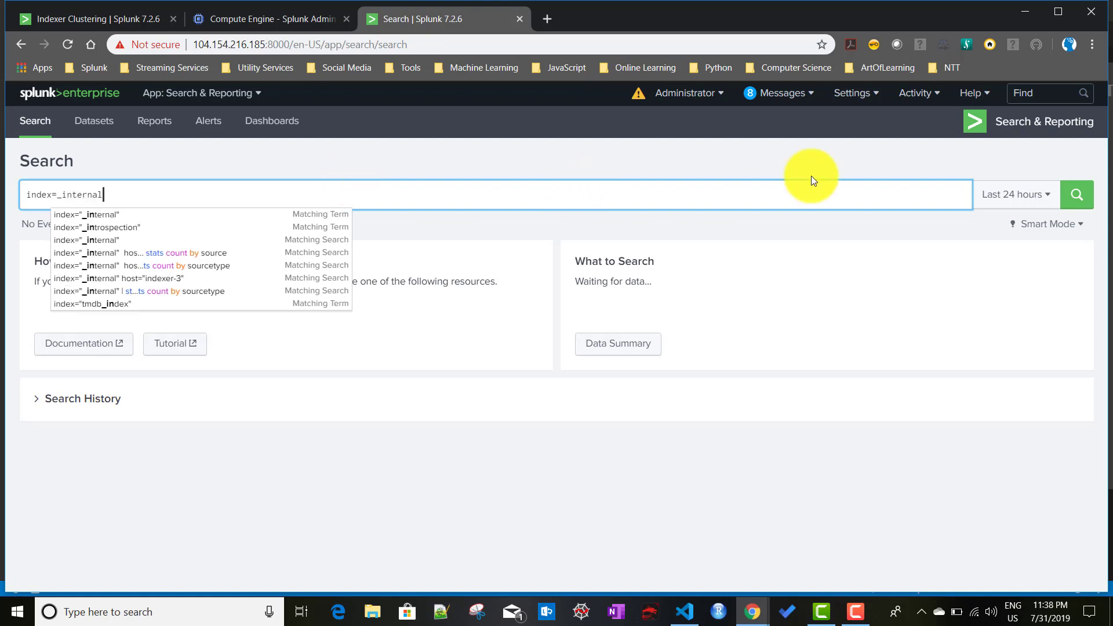
pyautogui.click(1025, 195)
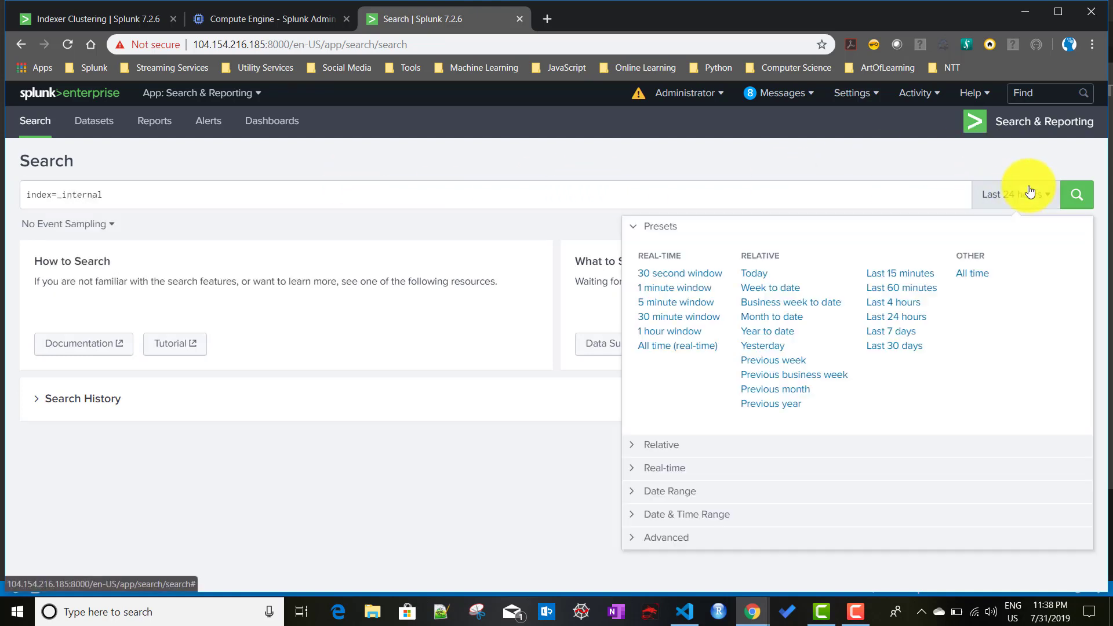
pyautogui.click(894, 280)
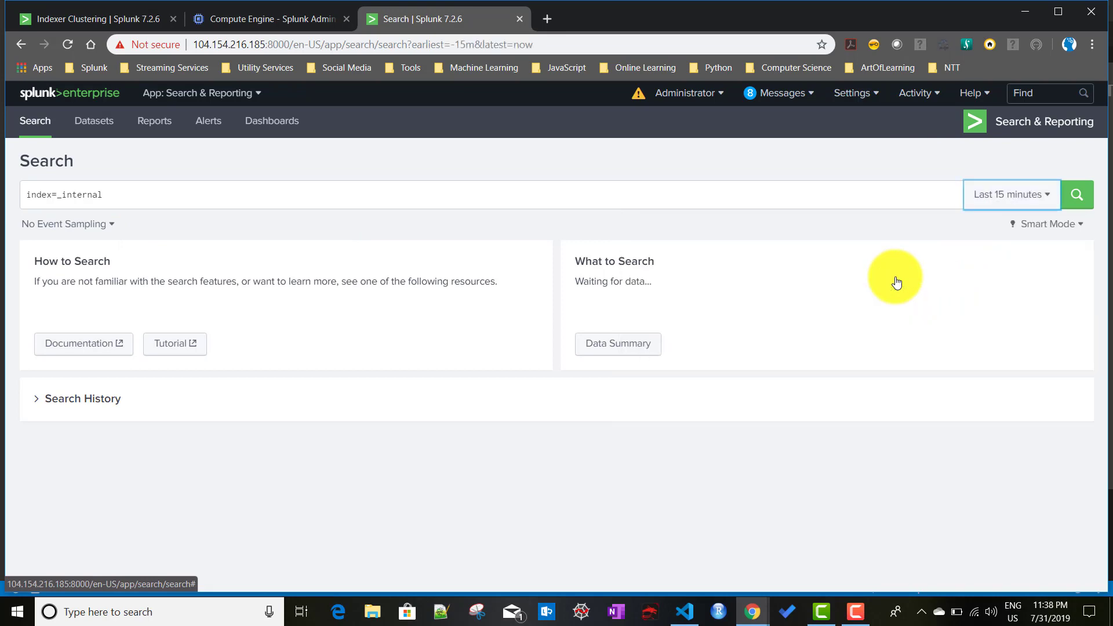
pyautogui.click(1076, 203)
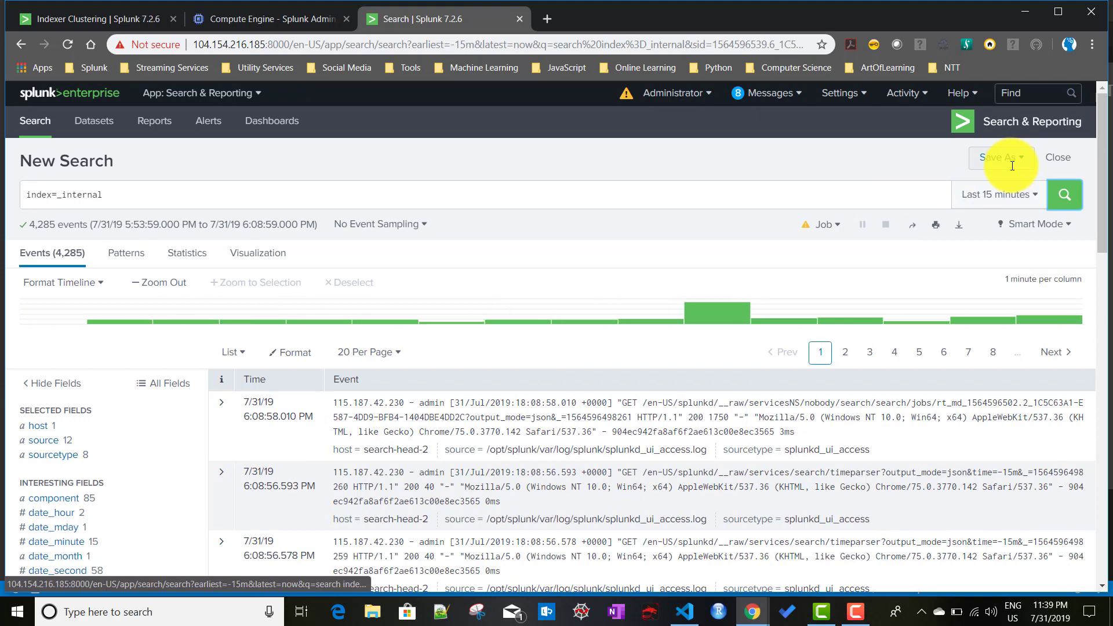
# Step: Widen the search to Last 24 hours, review the host values, then view Architecture.PNG
pyautogui.click(1007, 200)
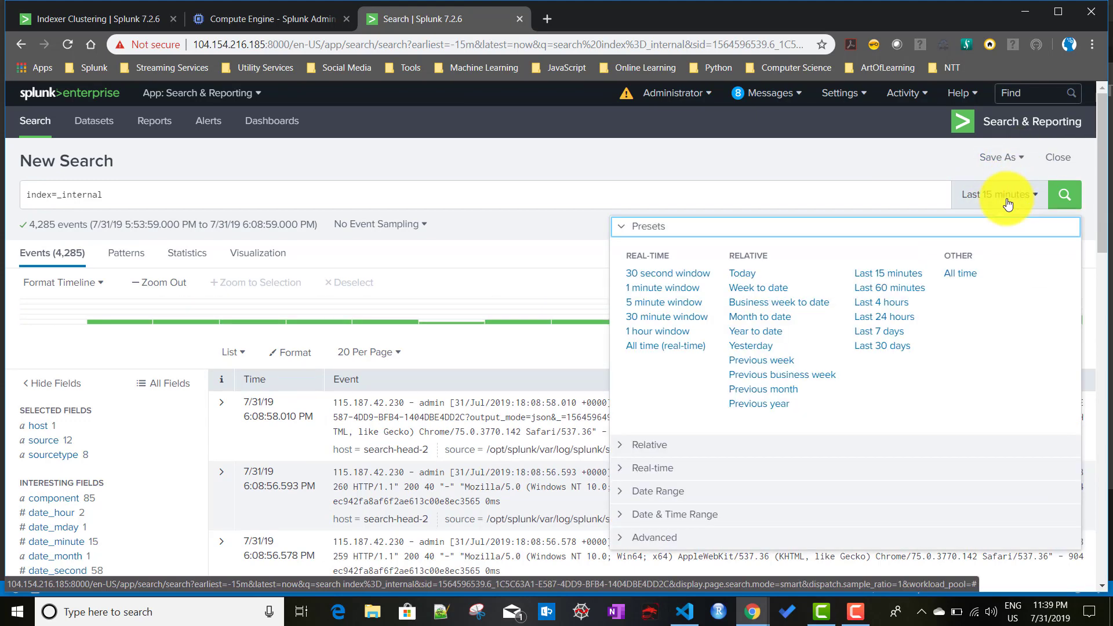
pyautogui.click(889, 318)
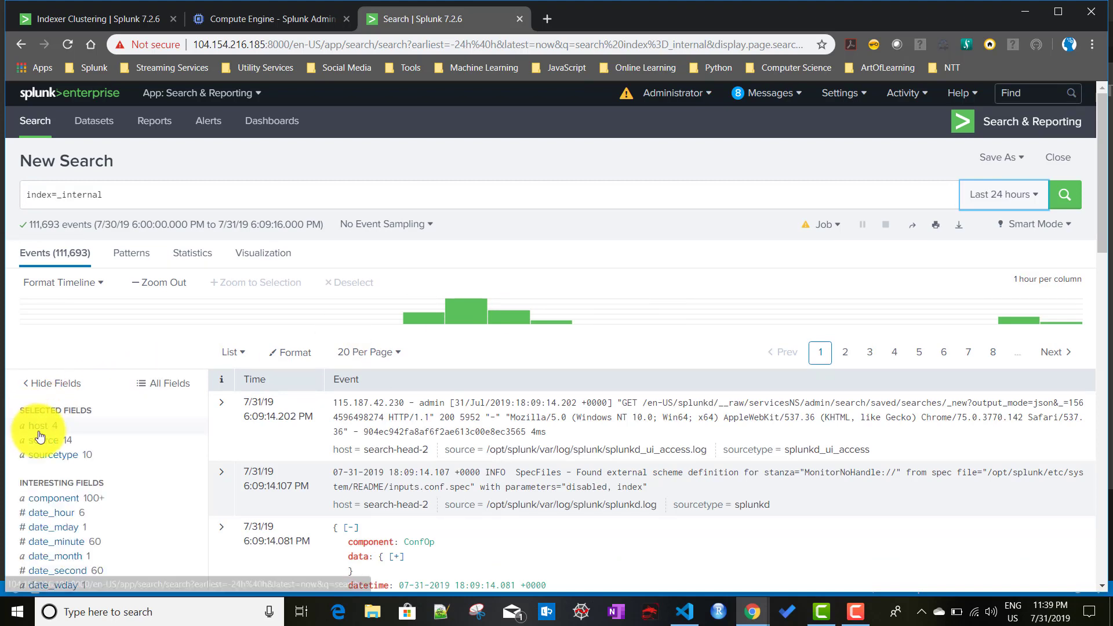
pyautogui.click(37, 426)
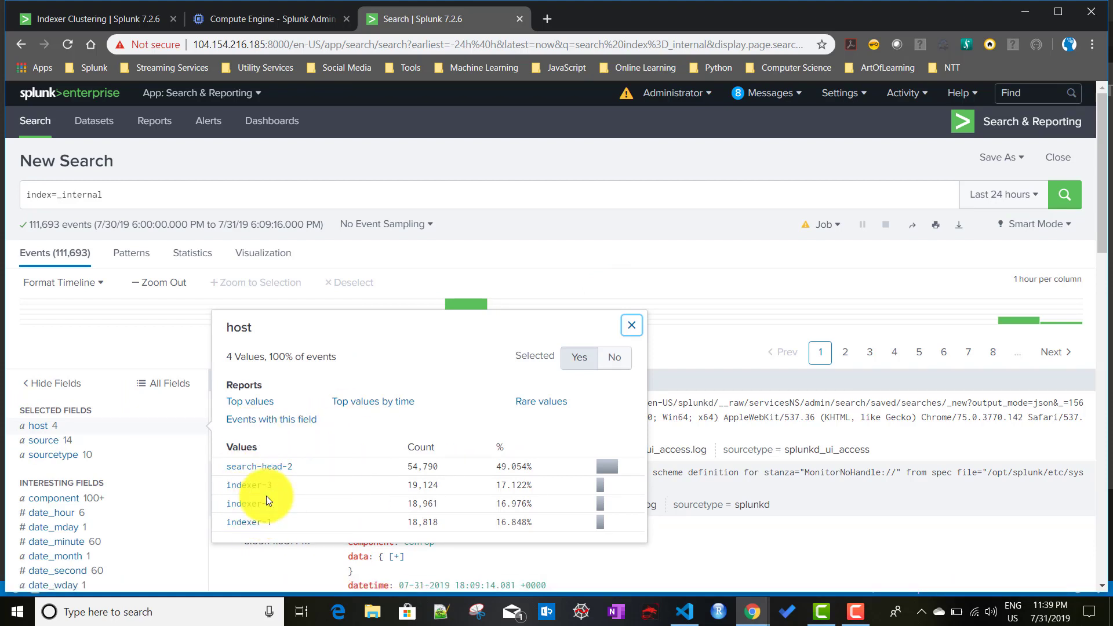
pyautogui.click(384, 195)
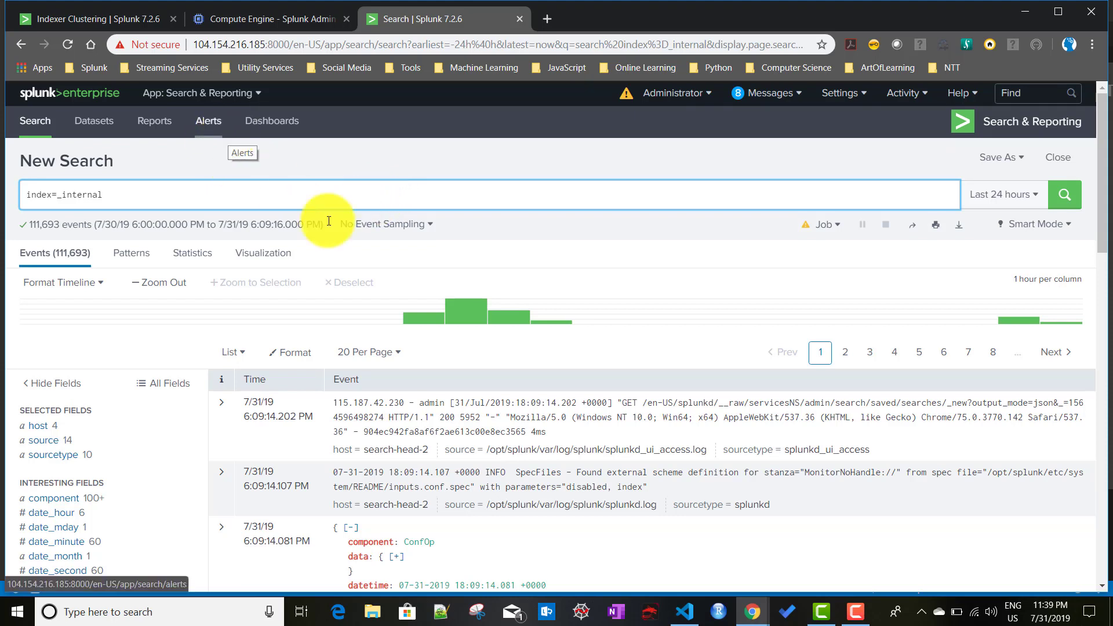
pyautogui.click(683, 616)
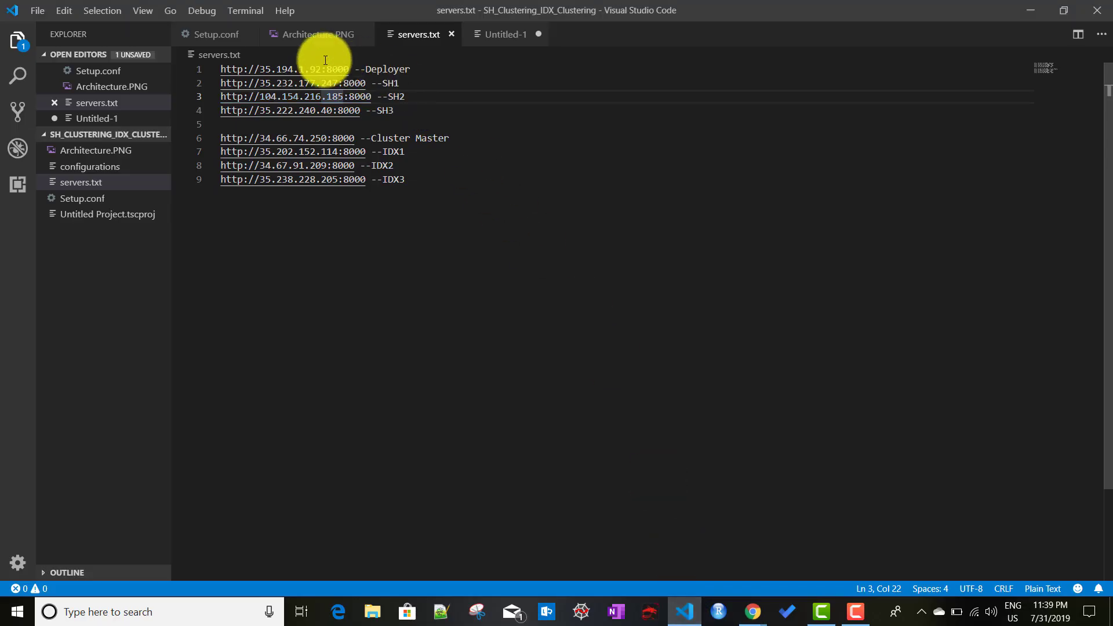
pyautogui.click(293, 35)
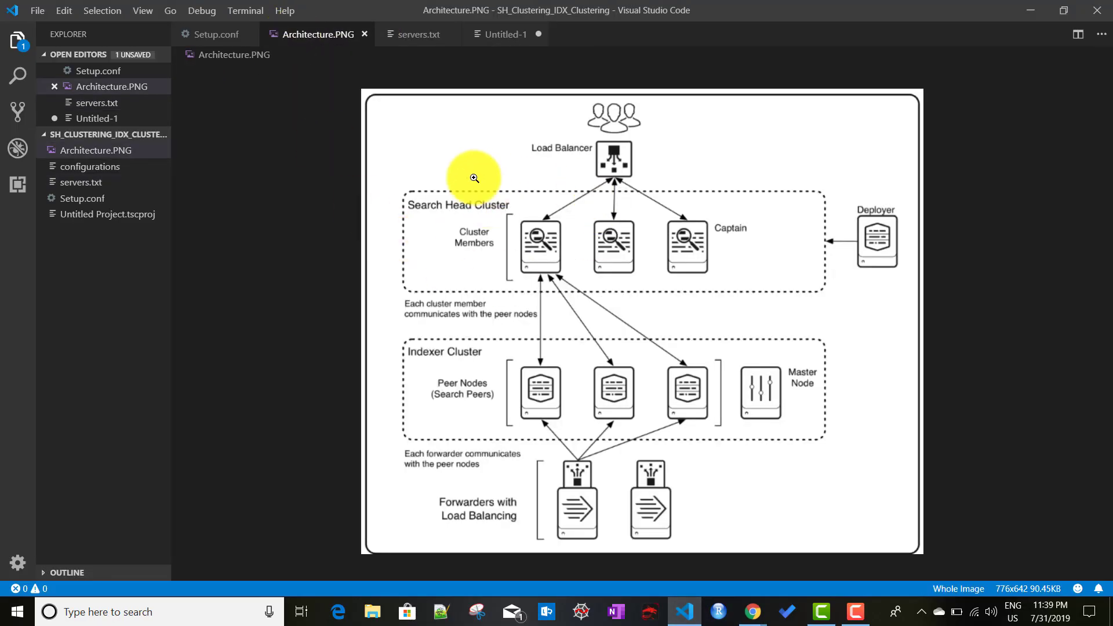